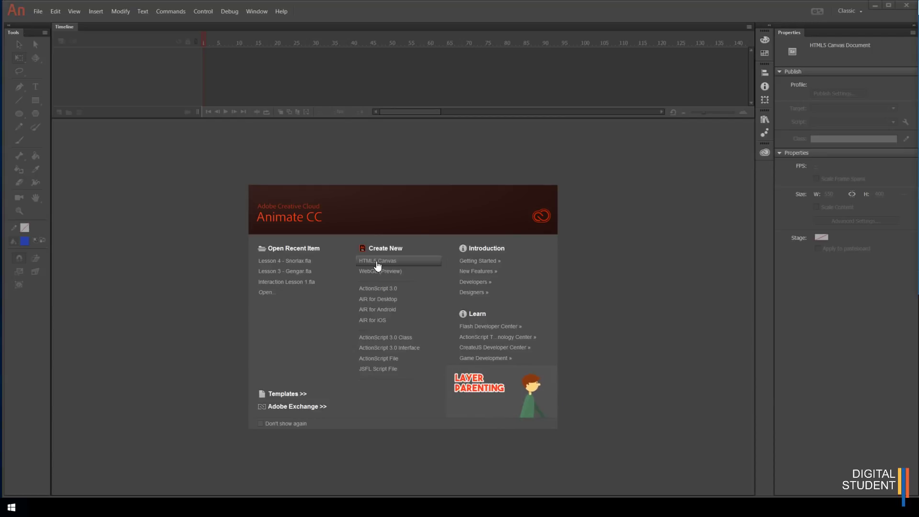
# Step: Create a new HTML5 Canvas document and save it as "Lesson 5 - Car" in the Adobe Animate - Drawing folder
pyautogui.click(378, 261)
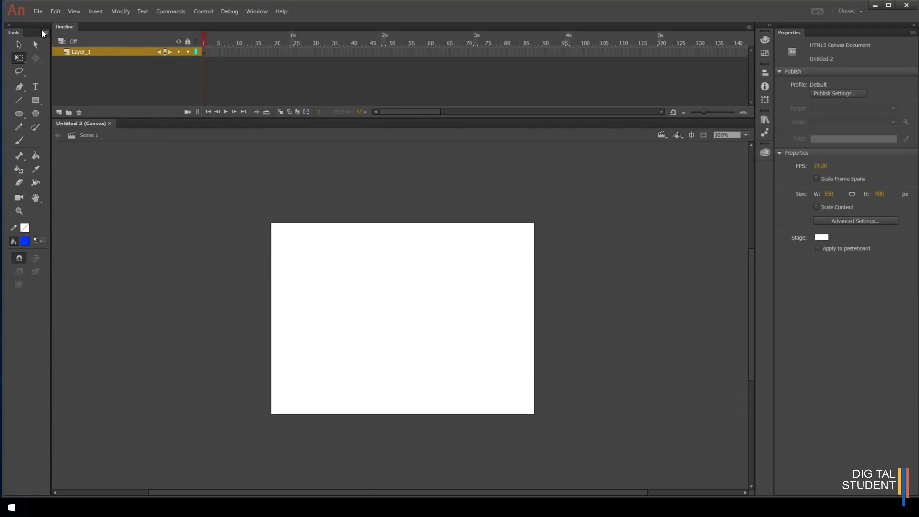
pyautogui.click(38, 12)
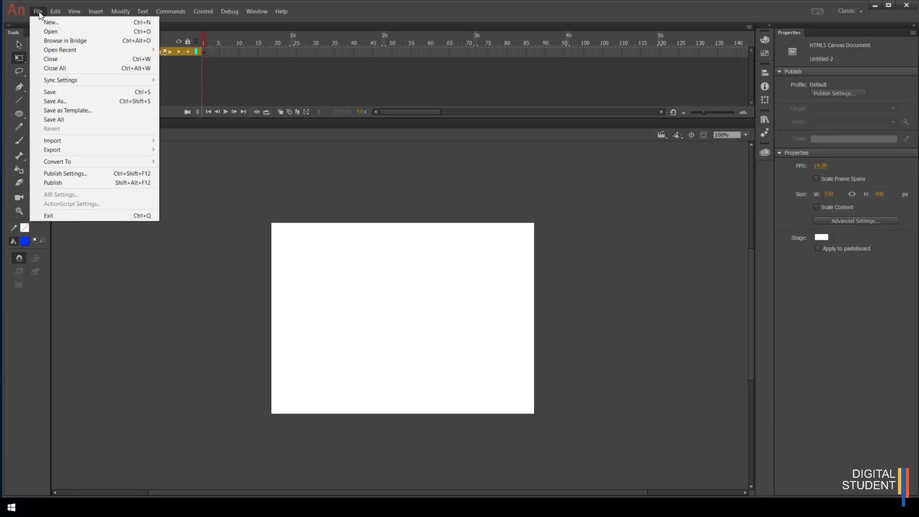
pyautogui.press('Down')
pyautogui.press('Down')
pyautogui.press('Down')
pyautogui.press('Down')
pyautogui.press('Down')
pyautogui.press('Down')
pyautogui.press('Down')
pyautogui.press('Down')
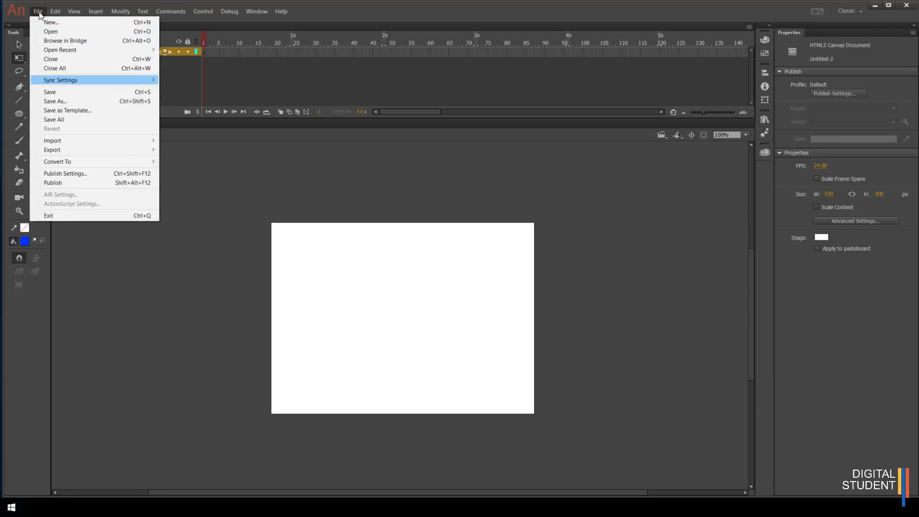
pyautogui.press('Return')
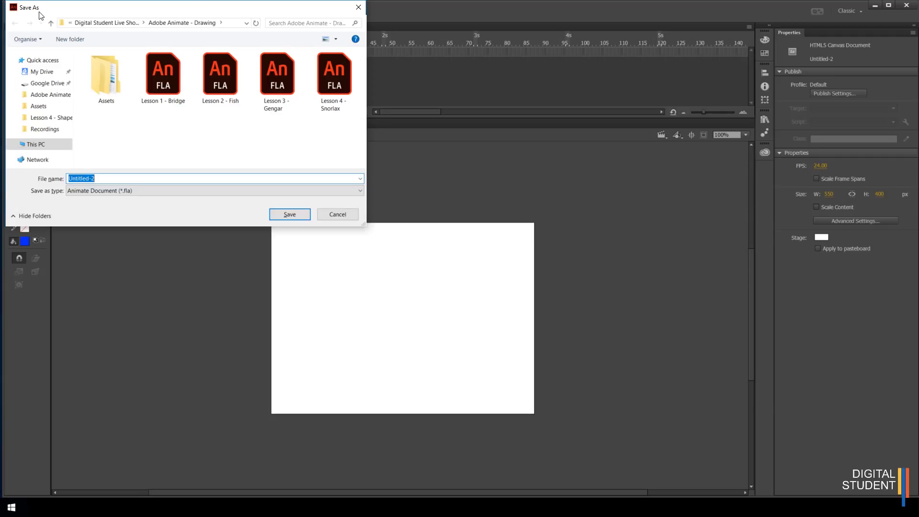
pyautogui.write('Le')
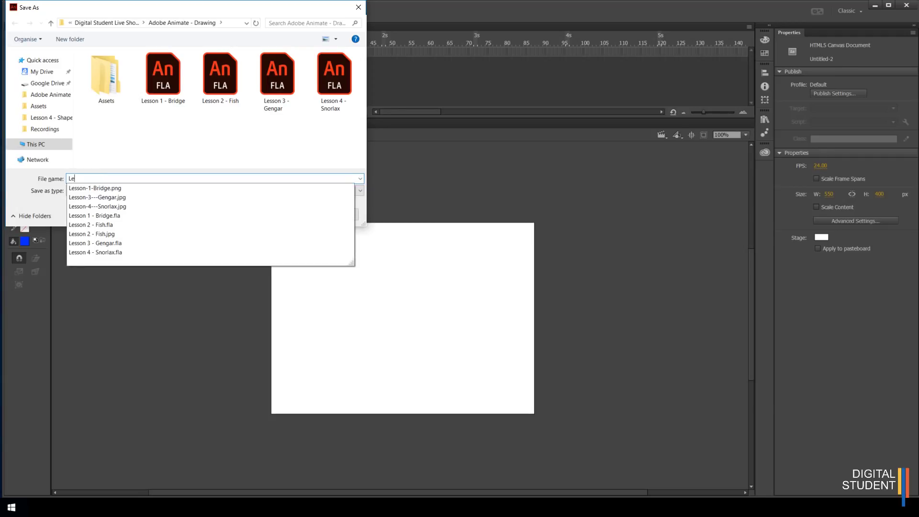
pyautogui.write('sson 5 - Car')
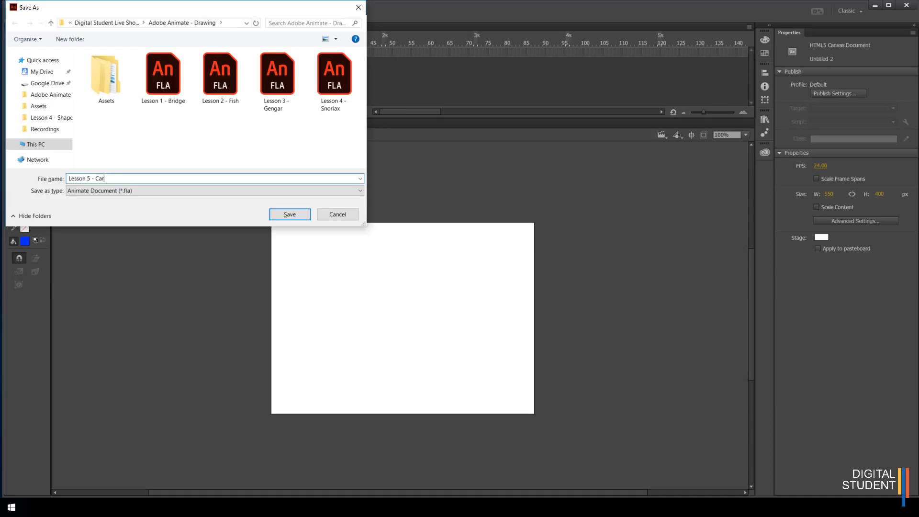
pyautogui.click(292, 210)
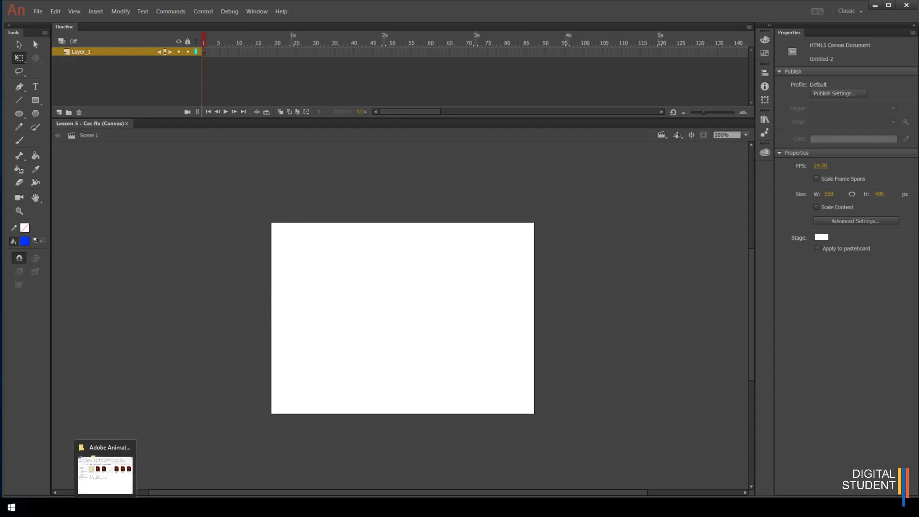
# Step: Switch to File Explorer and bring the car image from the Assets folder's "Lesson 5 - layers" subfolder onto the Animate stage
pyautogui.click(106, 474)
pyautogui.moveTo(554, 96); pyautogui.dragTo(670, 93)
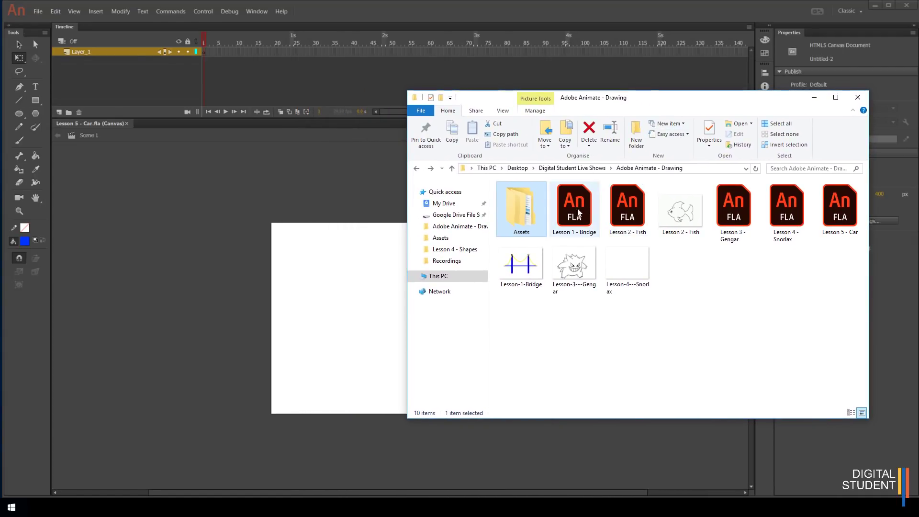
pyautogui.doubleClick(518, 208)
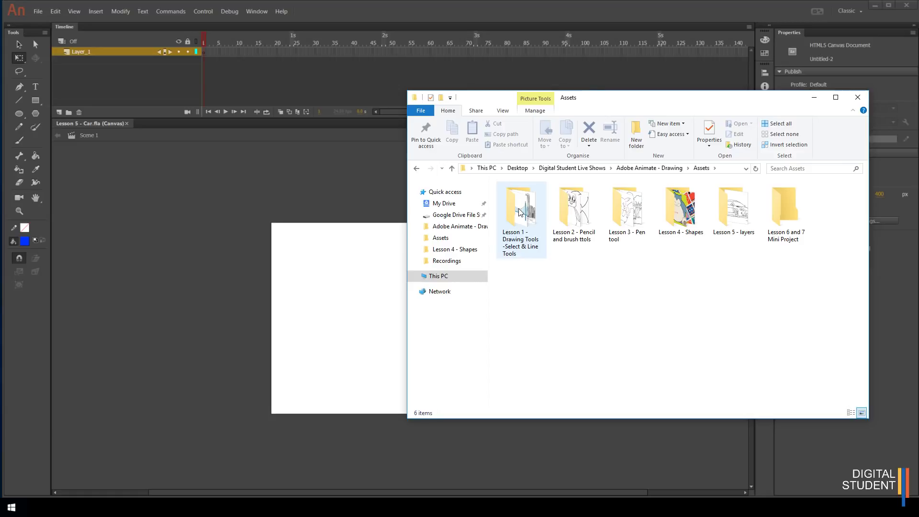
pyautogui.click(740, 225)
pyautogui.doubleClick(740, 225)
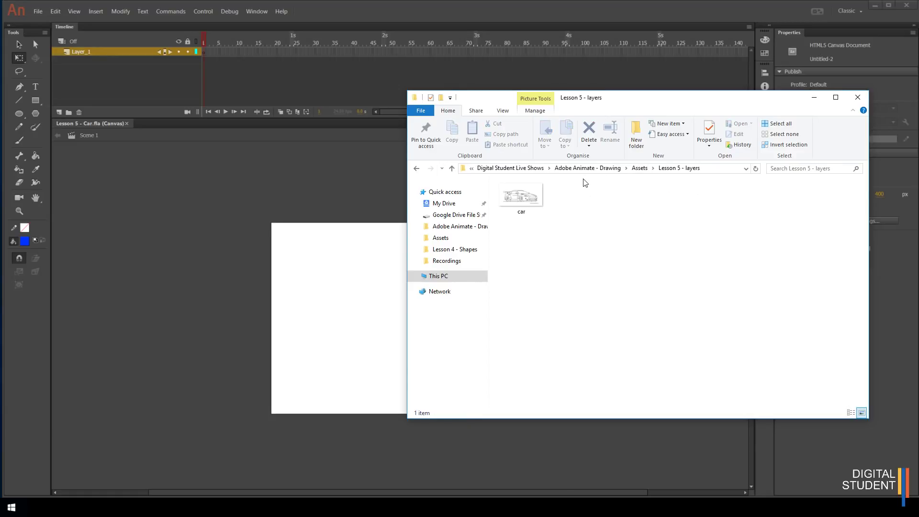
pyautogui.moveTo(630, 101); pyautogui.dragTo(652, 105)
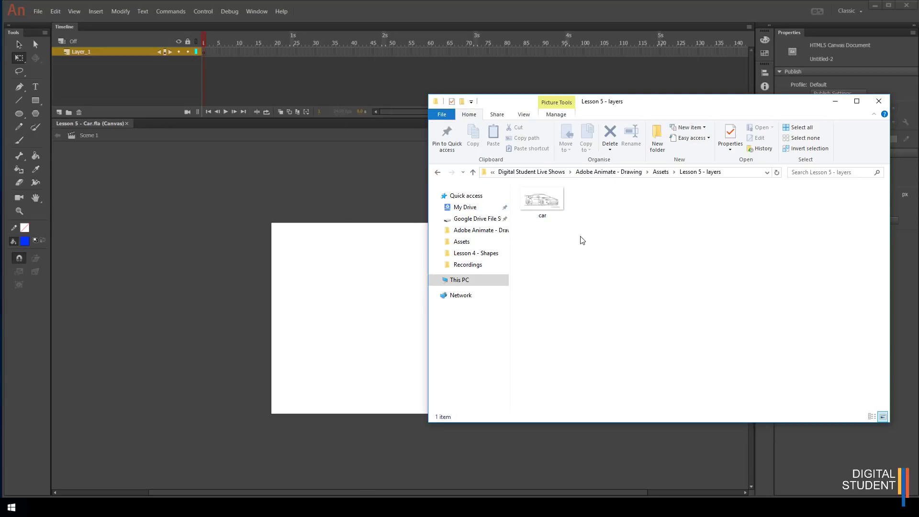
pyautogui.moveTo(545, 202); pyautogui.dragTo(344, 328)
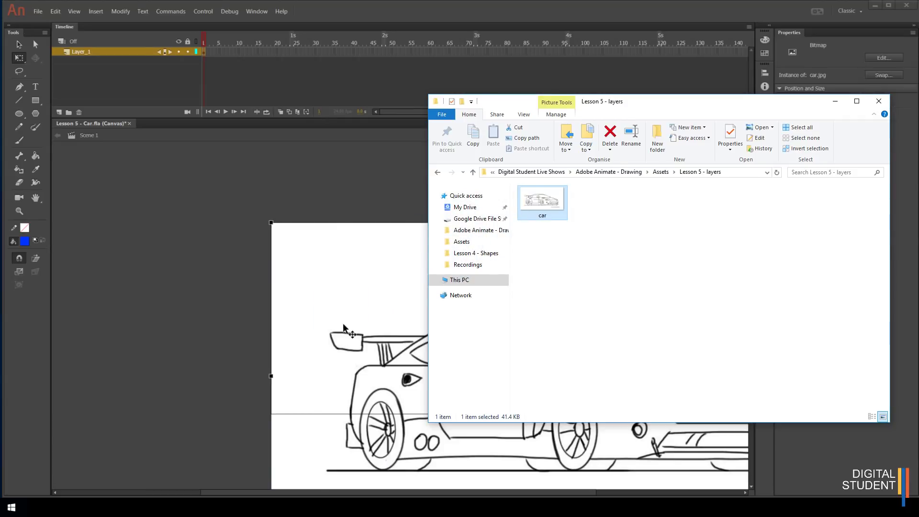
# Step: Scale the car image down to about 572 by 295 px and place it over the stage at about X -15, Y 52
pyautogui.click(367, 288)
pyautogui.moveTo(395, 293); pyautogui.dragTo(301, 242)
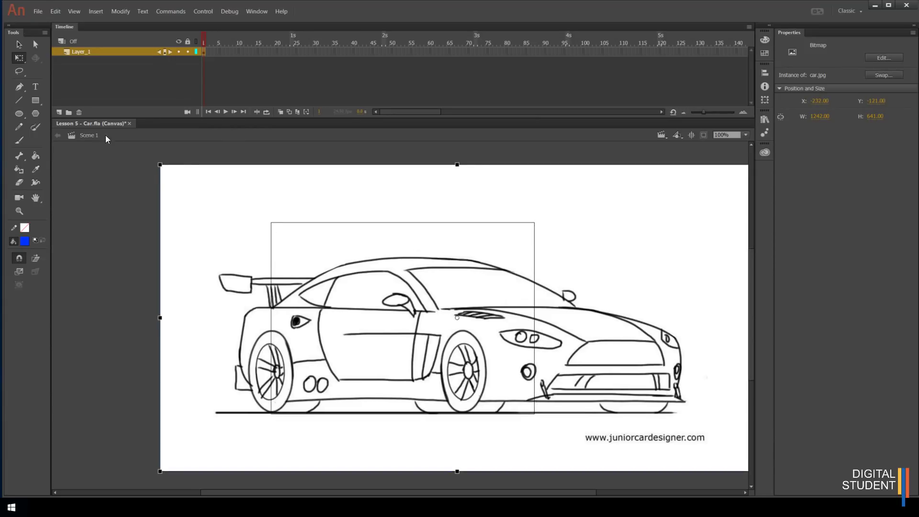
pyautogui.click(19, 44)
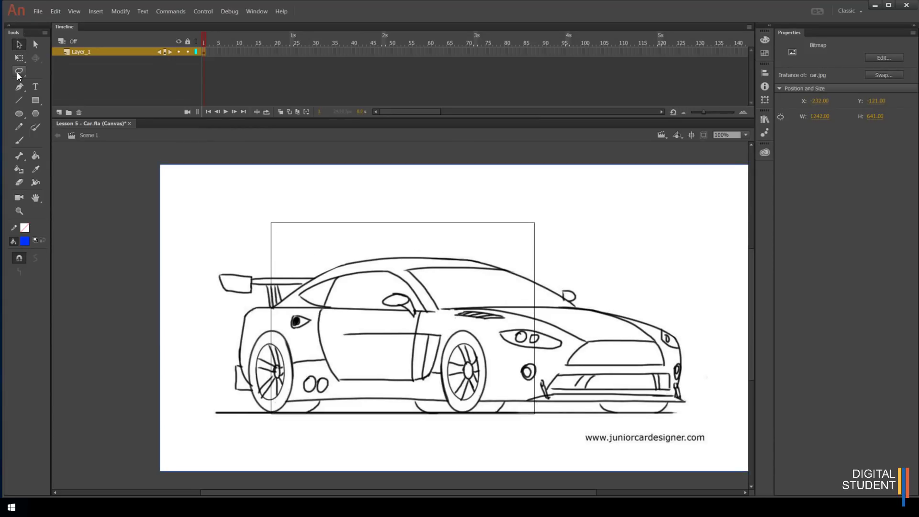
pyautogui.click(19, 57)
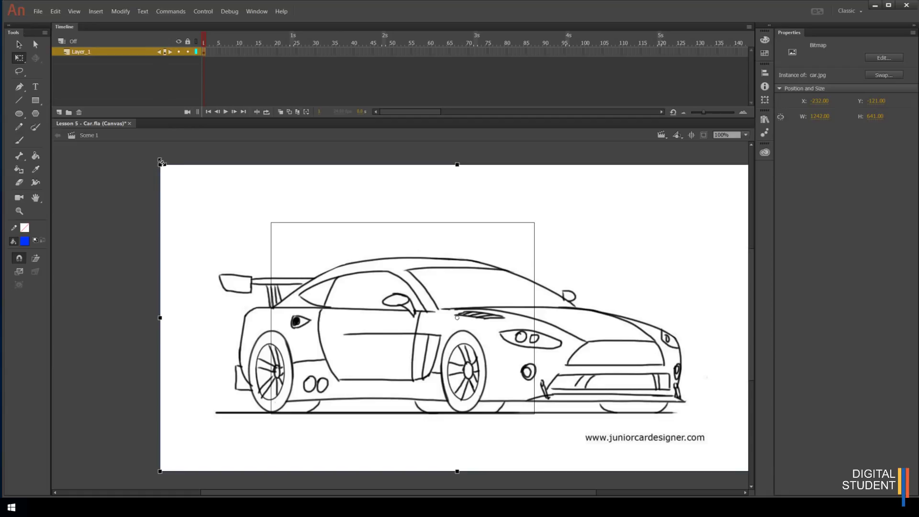
pyautogui.moveTo(159, 163); pyautogui.dragTo(286, 246)
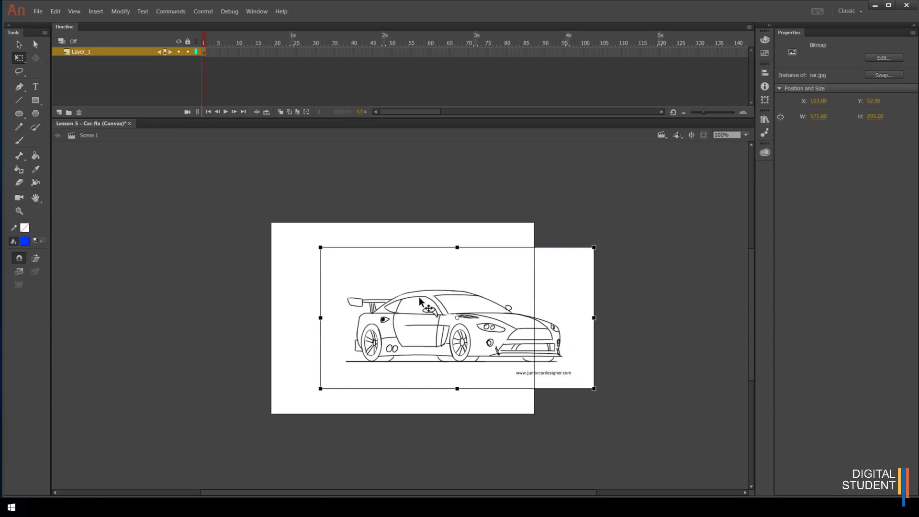
pyautogui.moveTo(419, 314); pyautogui.dragTo(371, 314)
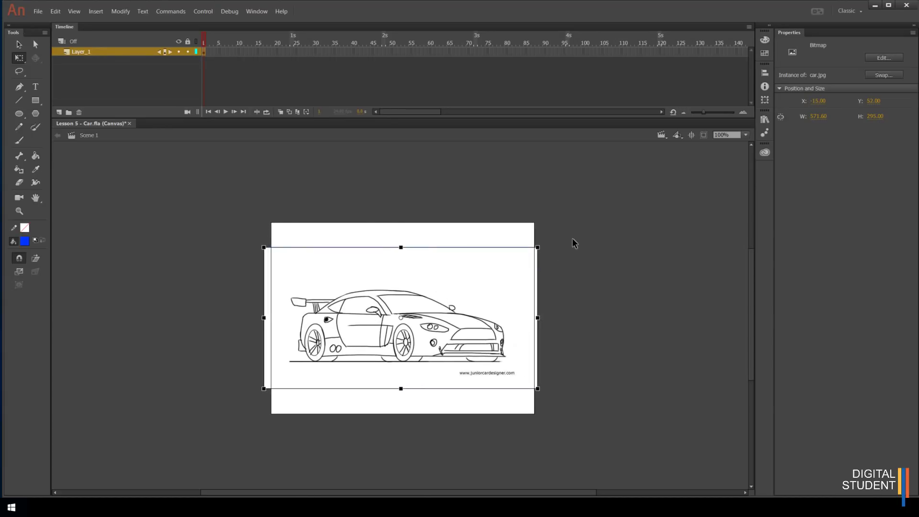
# Step: Save the document with the placed car image
pyautogui.click(38, 13)
pyautogui.press('Left')
pyautogui.press('Escape')
pyautogui.click(33, 14)
pyautogui.press('Left')
pyautogui.press('Left')
pyautogui.click(34, 12)
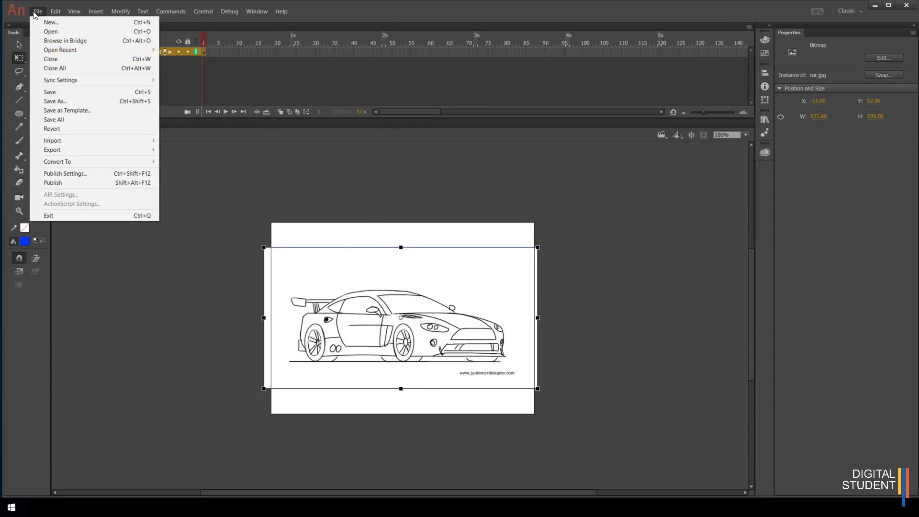
pyautogui.press('Down')
pyautogui.press('Down')
pyautogui.press('Down')
pyautogui.press('Down')
pyautogui.press('Down')
pyautogui.press('Down')
pyautogui.press('Down')
pyautogui.press('Down')
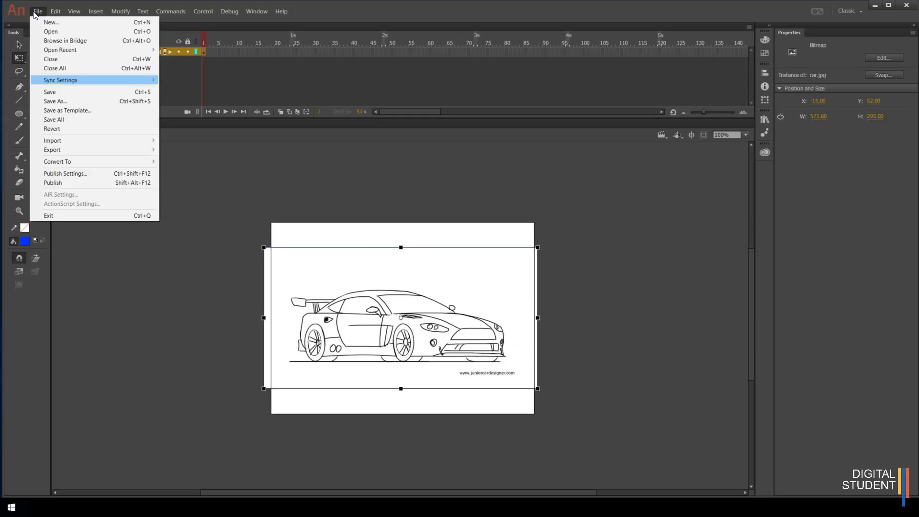
pyautogui.press('Return')
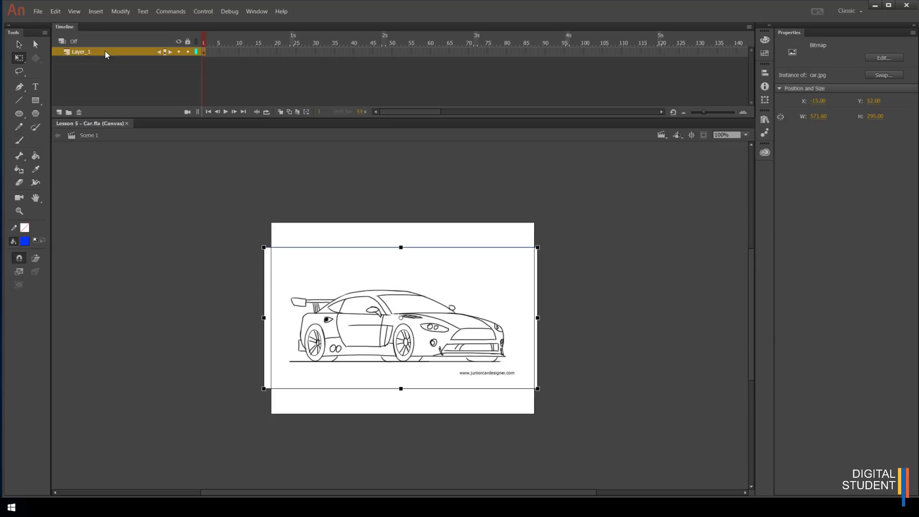
# Step: Rename the layer holding the car image to Car.jpg
pyautogui.doubleClick(91, 51)
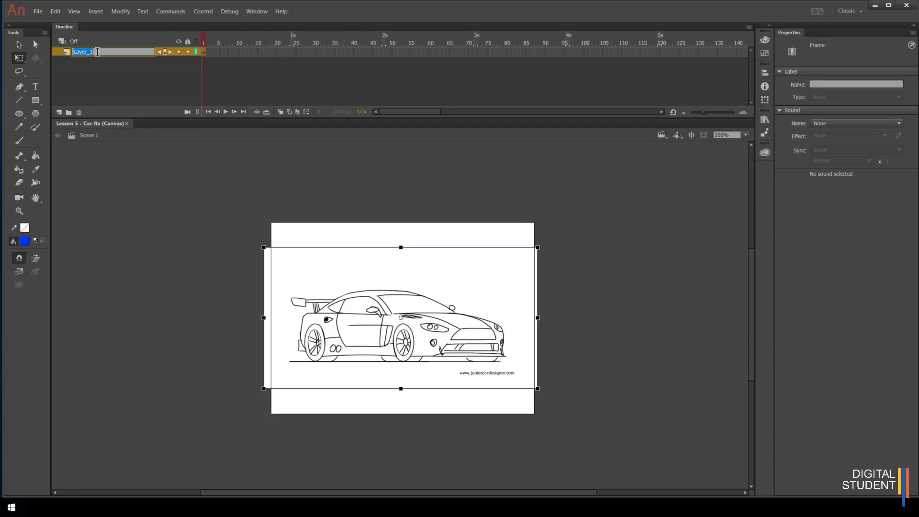
pyautogui.write('Car.jpg')
pyautogui.click(97, 62)
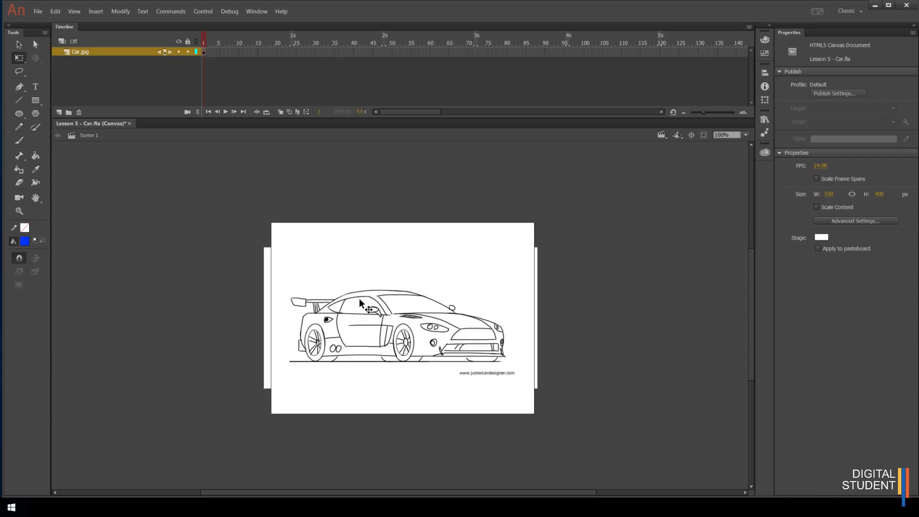
# Step: Draw a red zigzag trial path with the Pen tool, running from above the stage down across the car image
pyautogui.click(19, 87)
pyautogui.moveTo(244, 206); pyautogui.dragTo(285, 217)
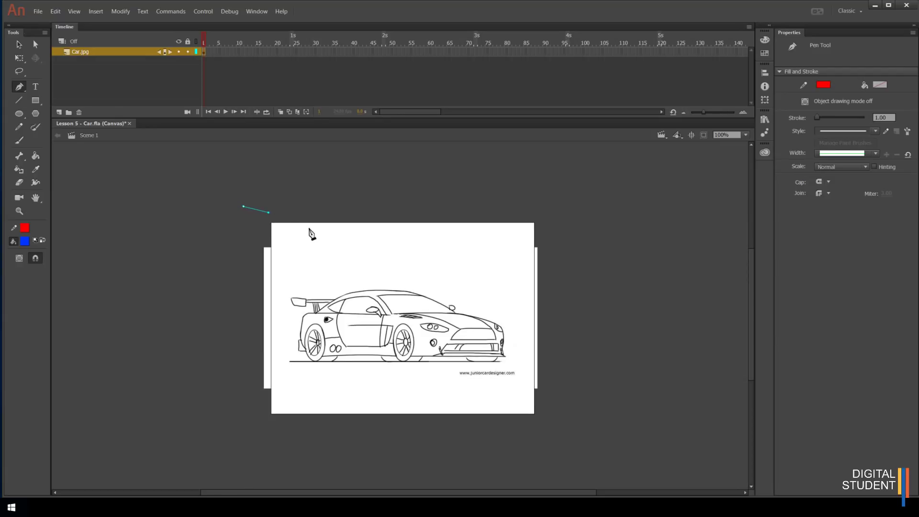
pyautogui.click(310, 233)
pyautogui.click(360, 241)
pyautogui.click(393, 232)
pyautogui.click(417, 232)
pyautogui.click(448, 247)
pyautogui.click(429, 278)
pyautogui.click(400, 317)
pyautogui.click(397, 380)
pyautogui.click(436, 414)
pyautogui.click(499, 381)
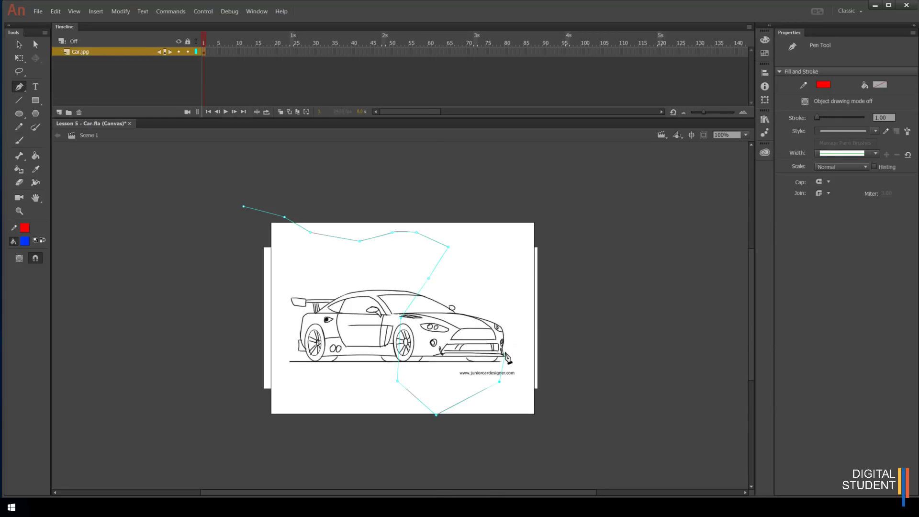
pyautogui.click(505, 354)
pyautogui.click(503, 343)
pyautogui.click(20, 46)
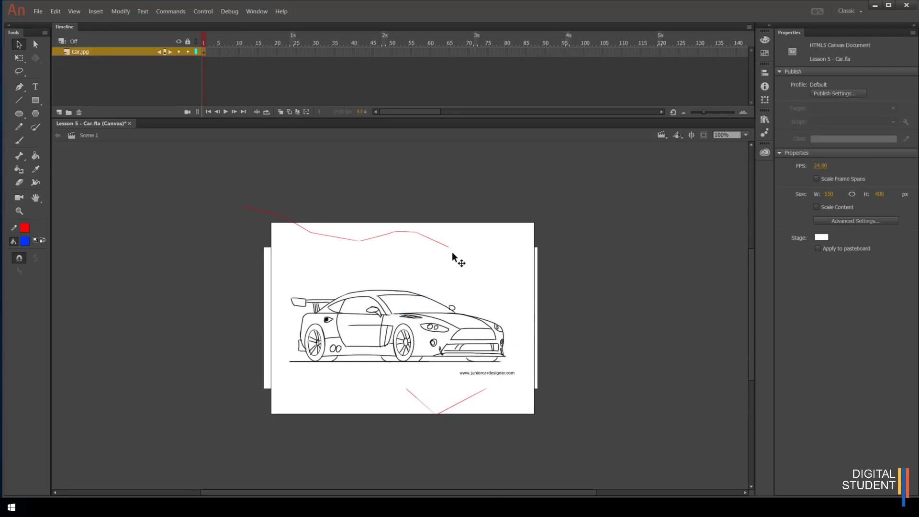
# Step: Delete the red trial path and reposition the car image at about X -12, Y 52
pyautogui.moveTo(413, 322); pyautogui.dragTo(398, 311)
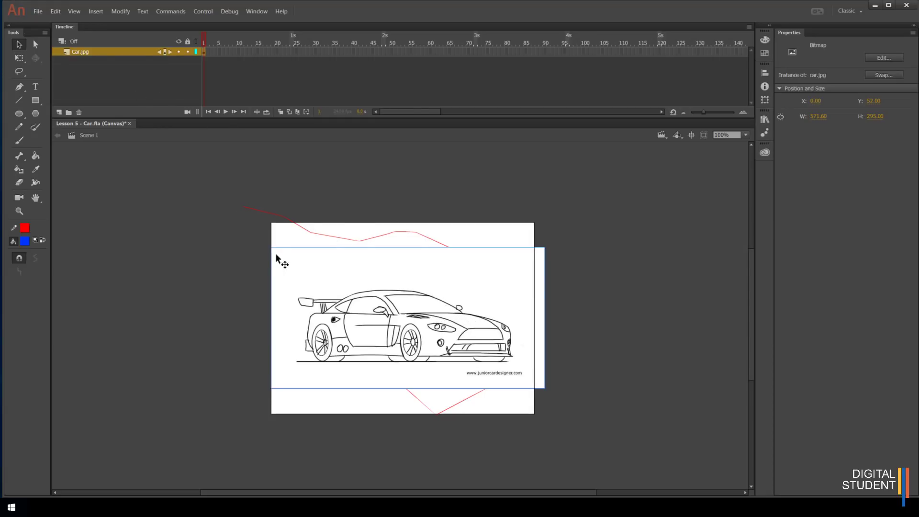
pyautogui.click(335, 236)
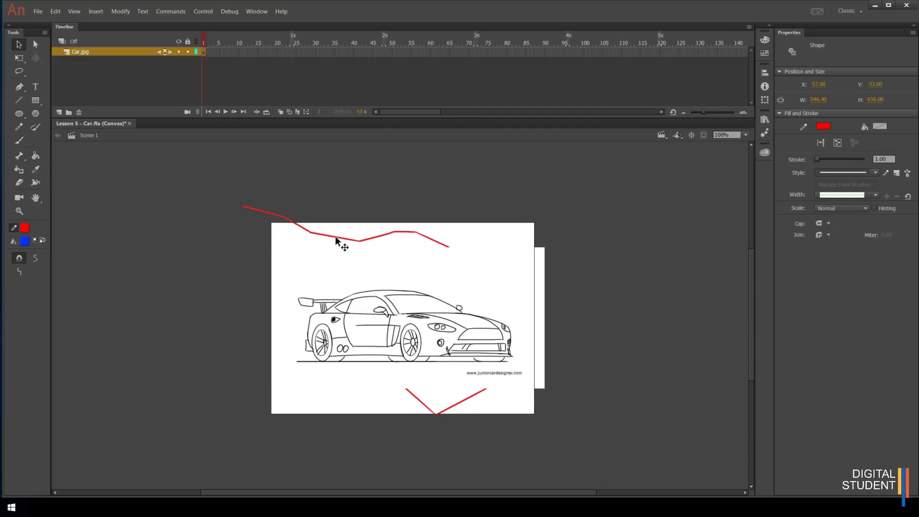
pyautogui.press('Delete')
pyautogui.moveTo(430, 305); pyautogui.dragTo(425, 304)
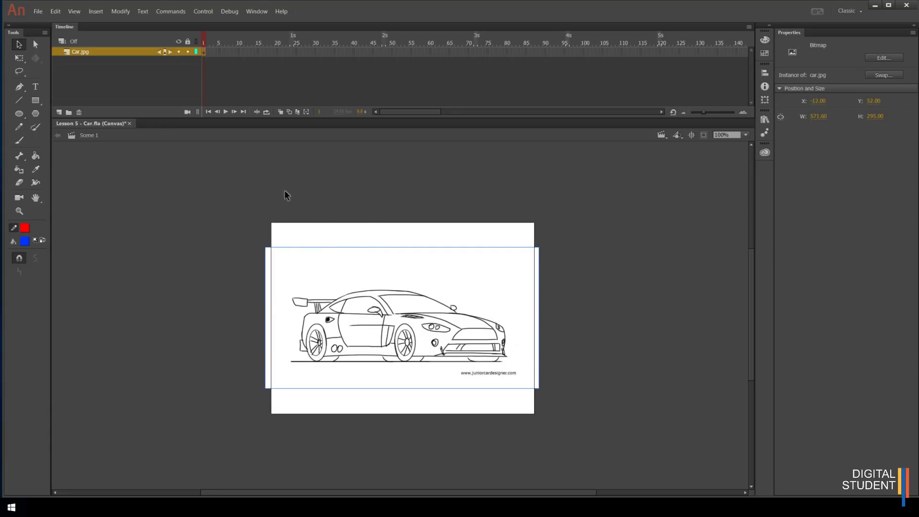
# Step: Lock the Car.jpg layer, and toggle its visibility off and back on
pyautogui.click(186, 52)
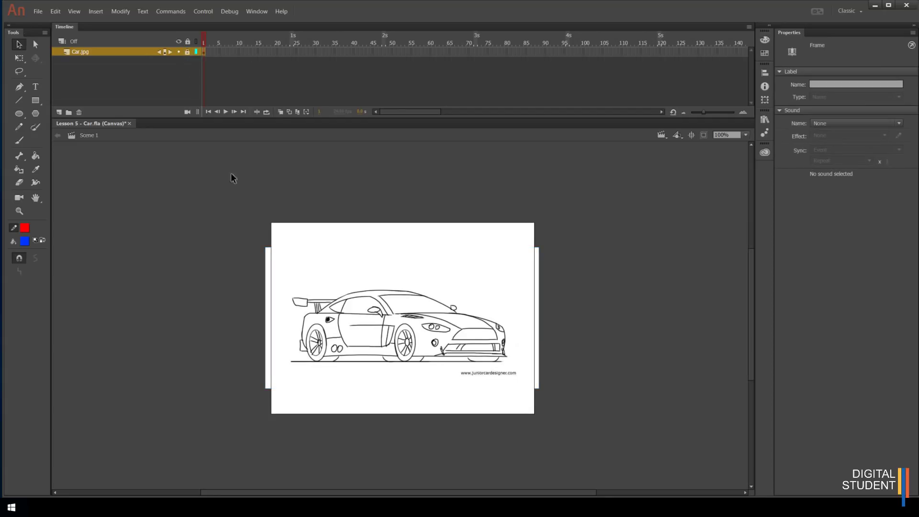
pyautogui.click(187, 53)
pyautogui.click(187, 52)
pyautogui.click(180, 52)
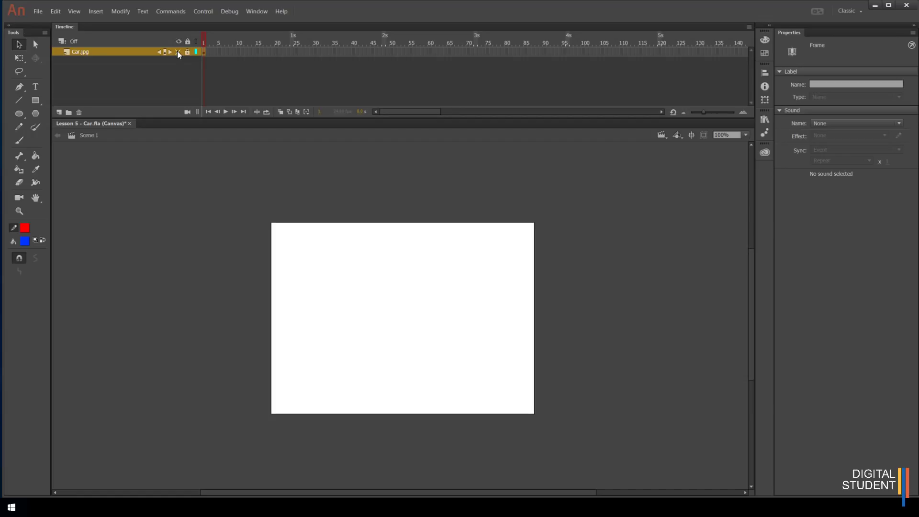
pyautogui.click(177, 52)
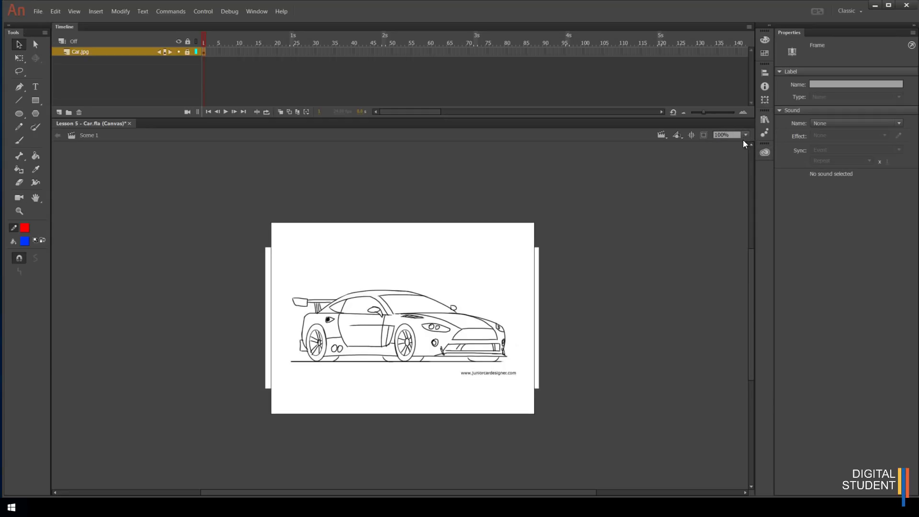
# Step: Zoom in until the car image fills the work area, and return to the Selection tool
pyautogui.click(19, 211)
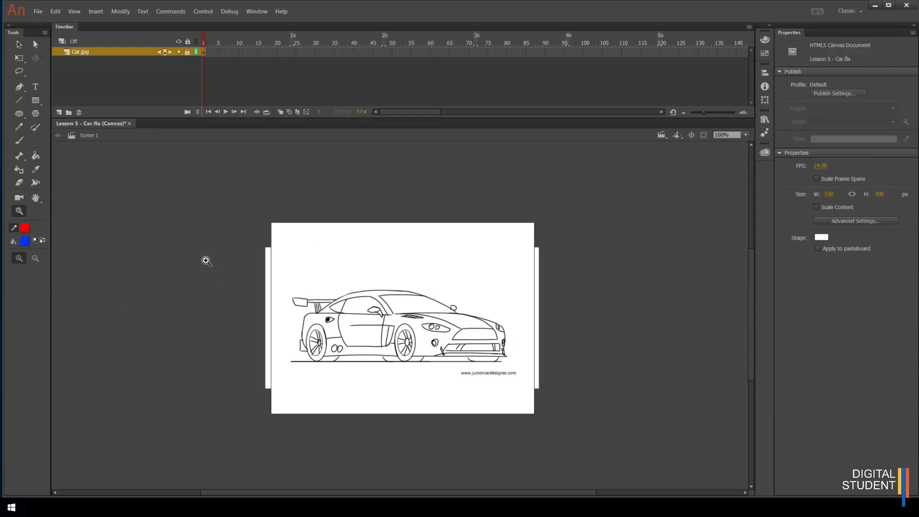
pyautogui.moveTo(270, 243); pyautogui.dragTo(542, 387)
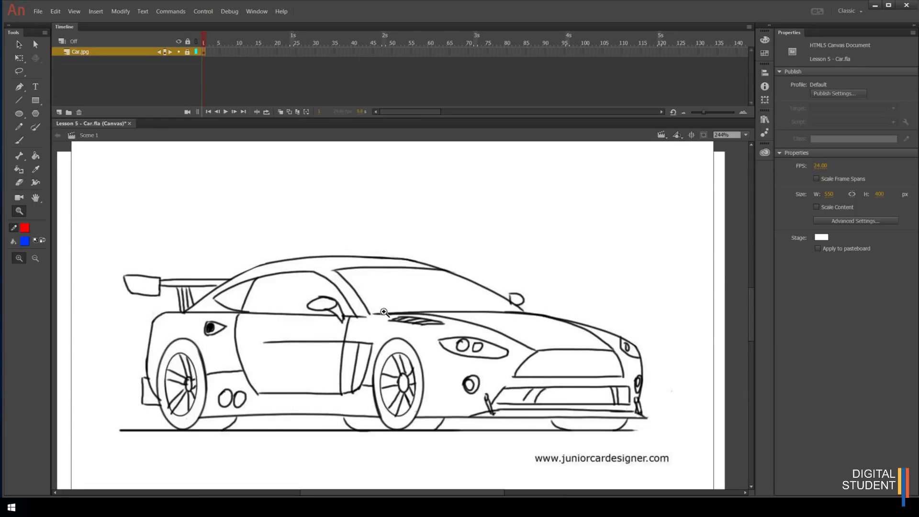
pyautogui.click(18, 45)
pyautogui.click(745, 135)
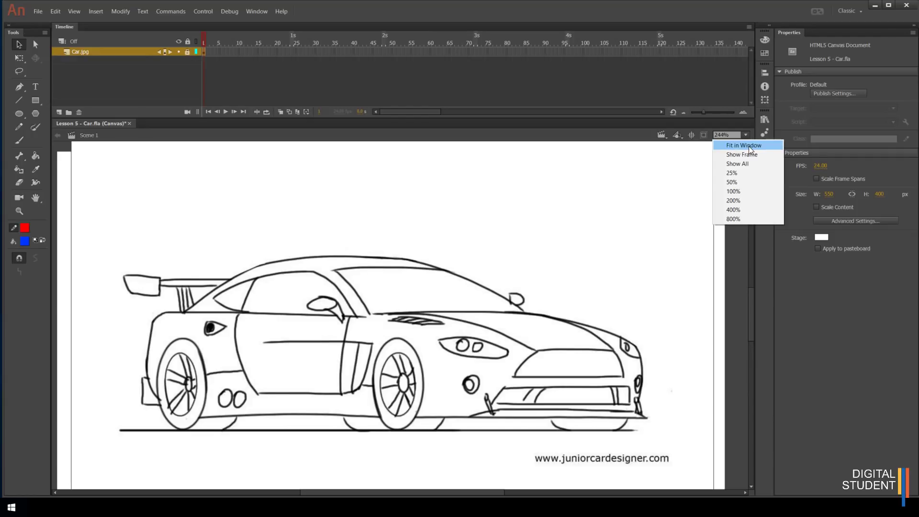
pyautogui.click(735, 299)
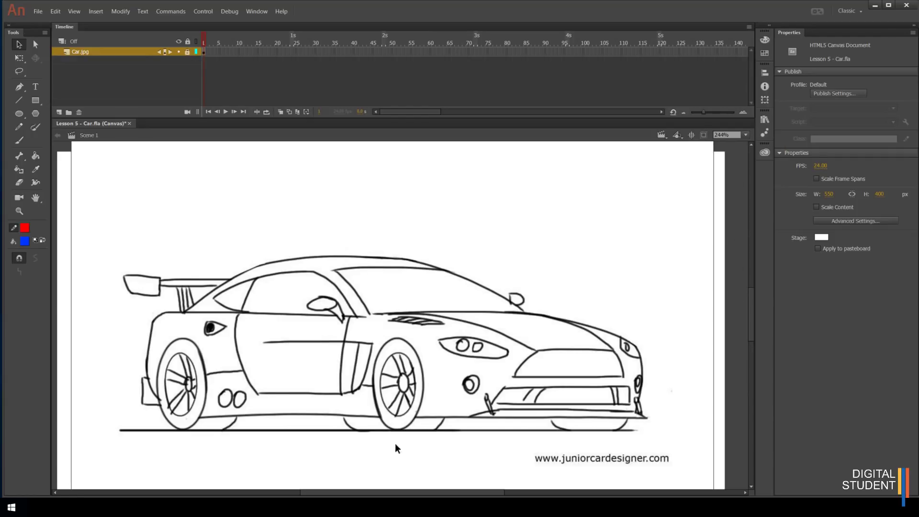
# Step: Add a new layer above Car.jpg and rename it "My Tracing of a car"
pyautogui.click(59, 111)
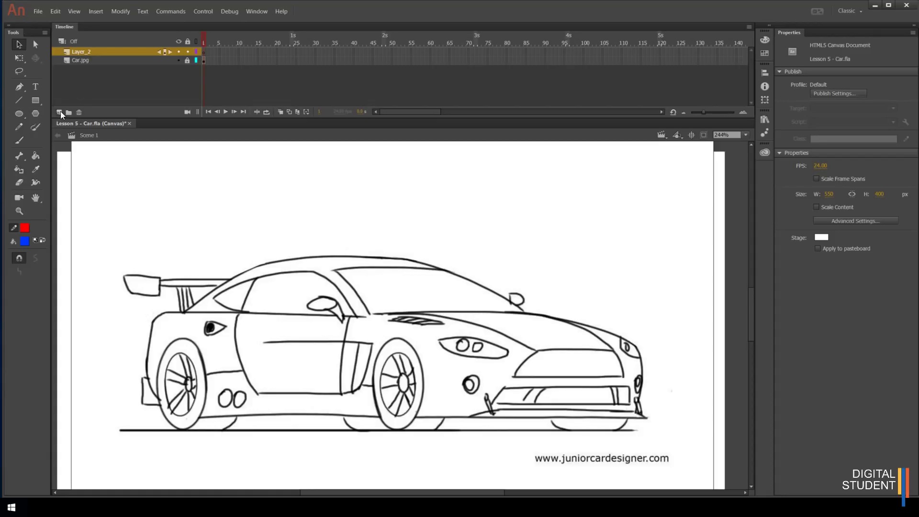
pyautogui.doubleClick(88, 52)
pyautogui.write('My Tr')
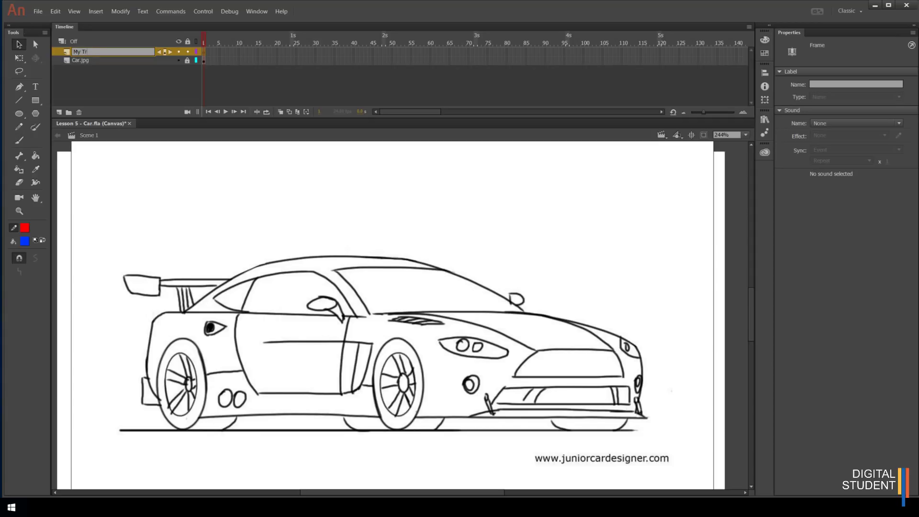
pyautogui.write('acing of a car')
pyautogui.click(97, 81)
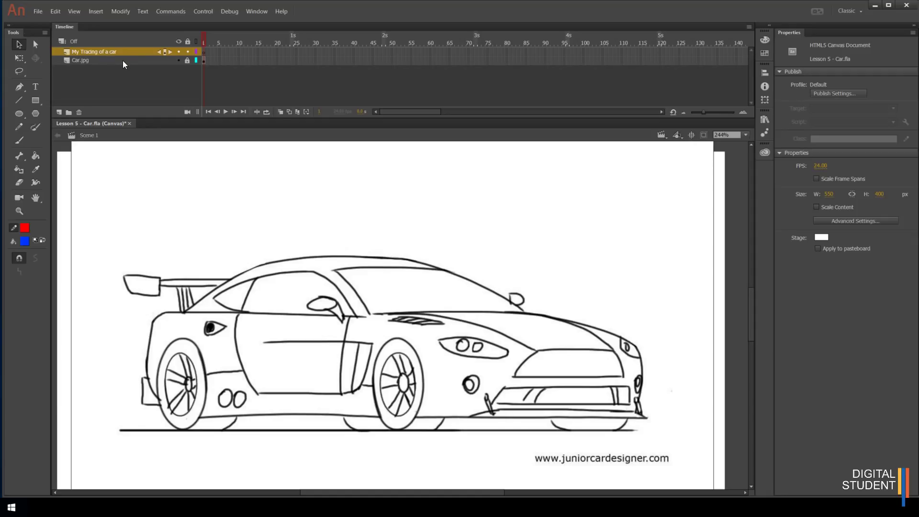
# Step: Draw a red zigzag trial path with the Pen tool on the tracing layer, running across the car's roof and windows
pyautogui.click(19, 86)
pyautogui.click(147, 226)
pyautogui.click(229, 229)
pyautogui.click(297, 292)
pyautogui.click(364, 324)
pyautogui.click(434, 268)
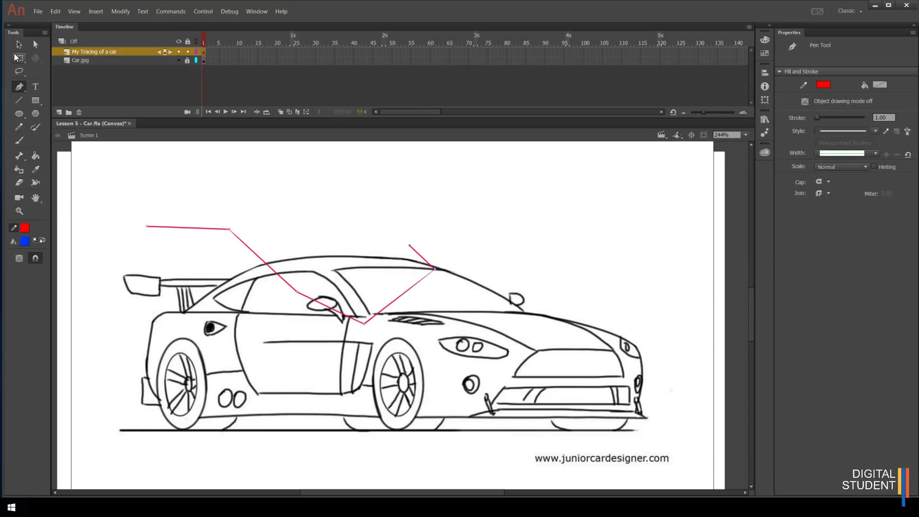
pyautogui.click(20, 44)
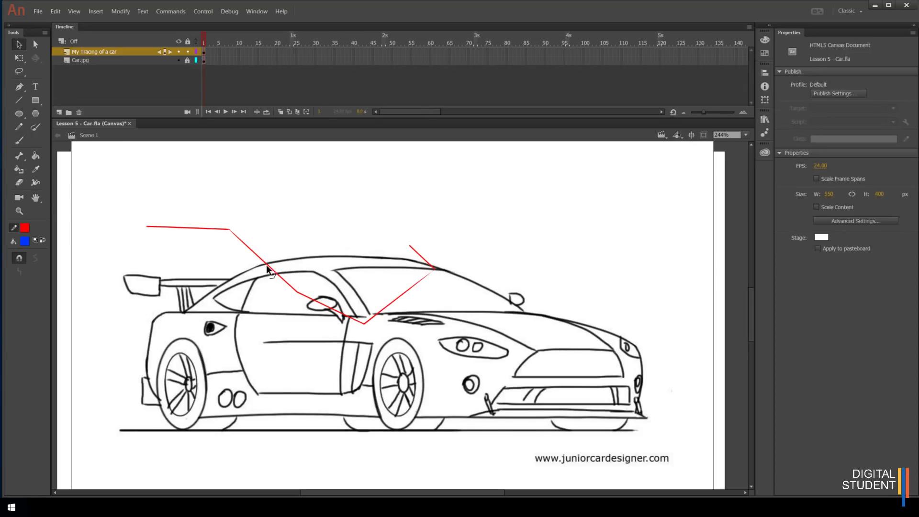
# Step: Unlock and relock the Car.jpg layer, and toggle its visibility off and back on
pyautogui.click(187, 60)
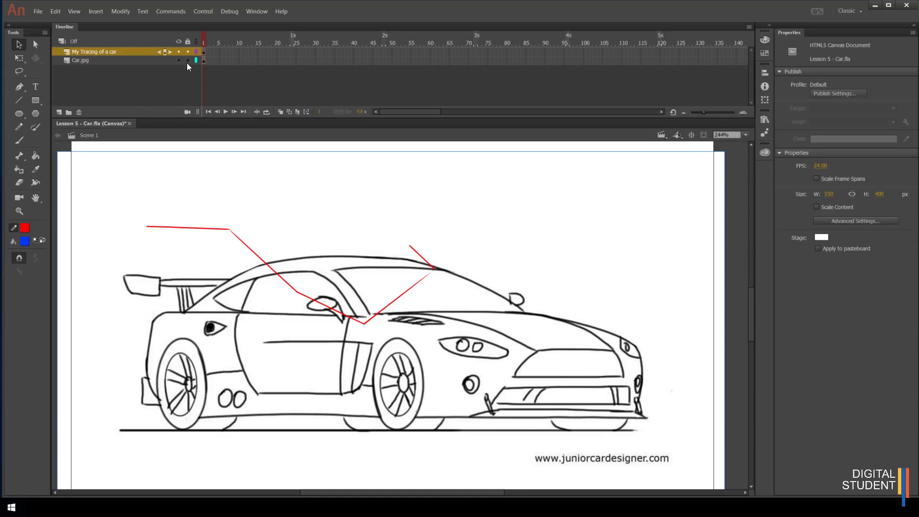
pyautogui.click(186, 60)
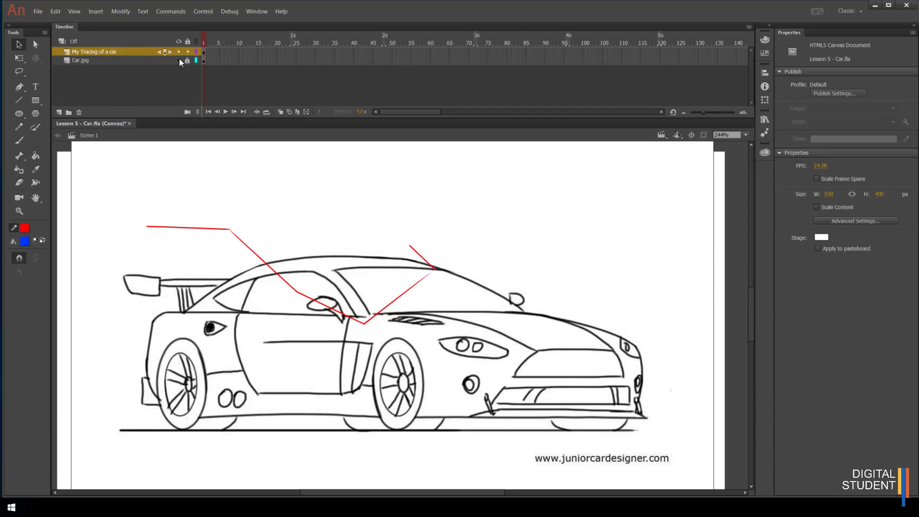
pyautogui.click(180, 60)
pyautogui.click(179, 59)
# Step: Alternate the active layer between Car.jpg and My Tracing of a car, and delete the red trial path
pyautogui.click(136, 51)
pyautogui.click(135, 60)
pyautogui.click(134, 53)
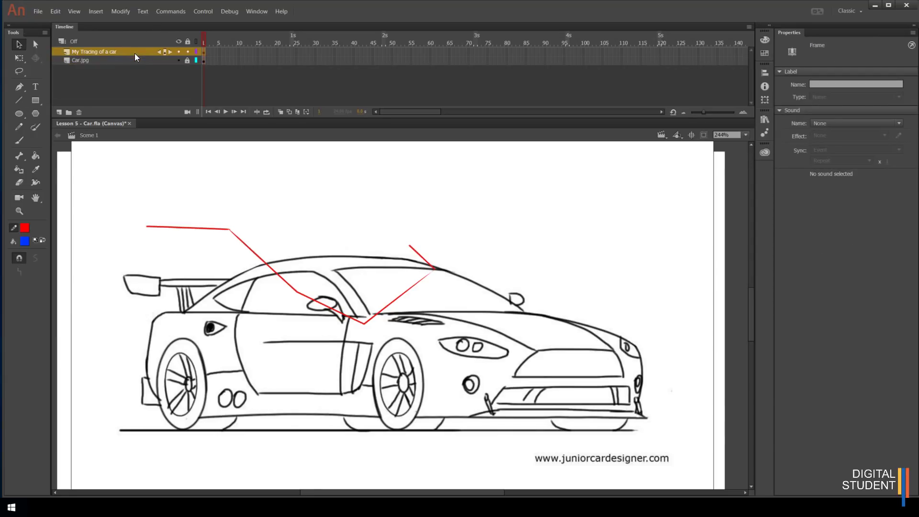
pyautogui.click(127, 61)
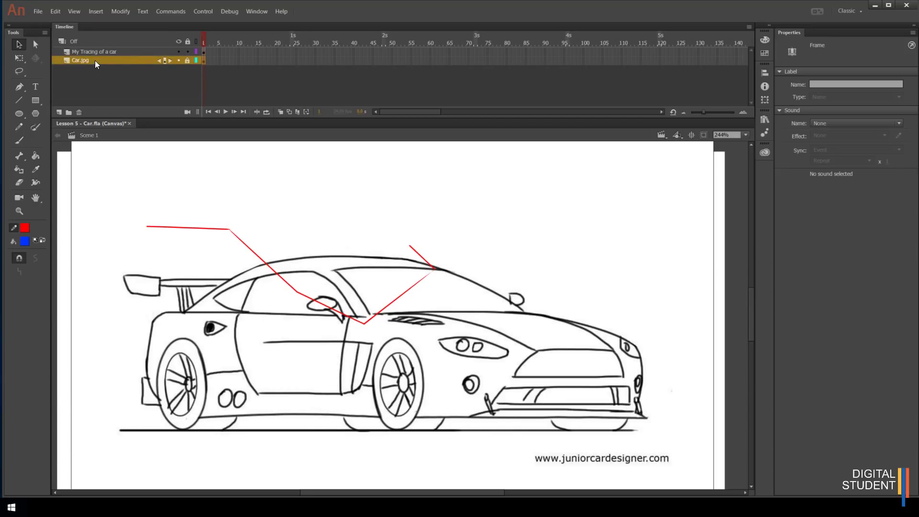
pyautogui.click(127, 49)
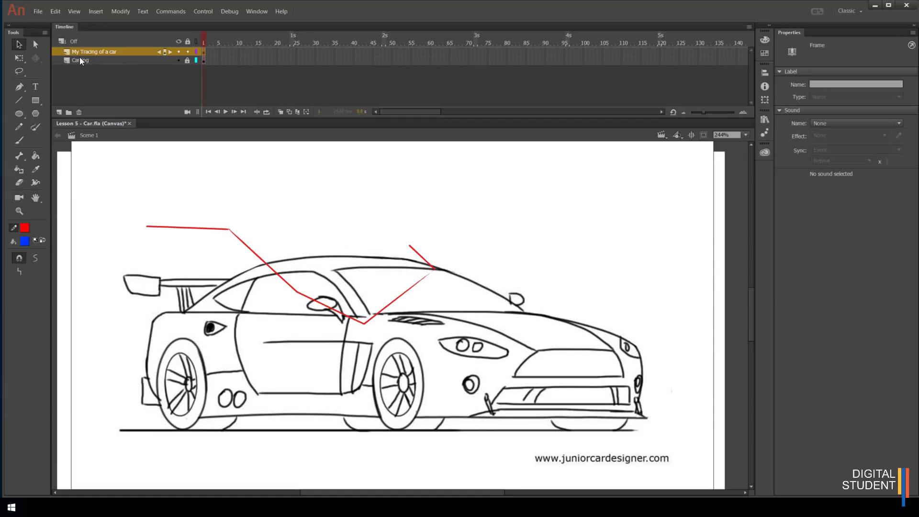
pyautogui.moveTo(121, 59)
pyautogui.mouseDown()
pyautogui.moveTo(118, 45)
pyautogui.moveTo(116, 64)
pyautogui.mouseUp()
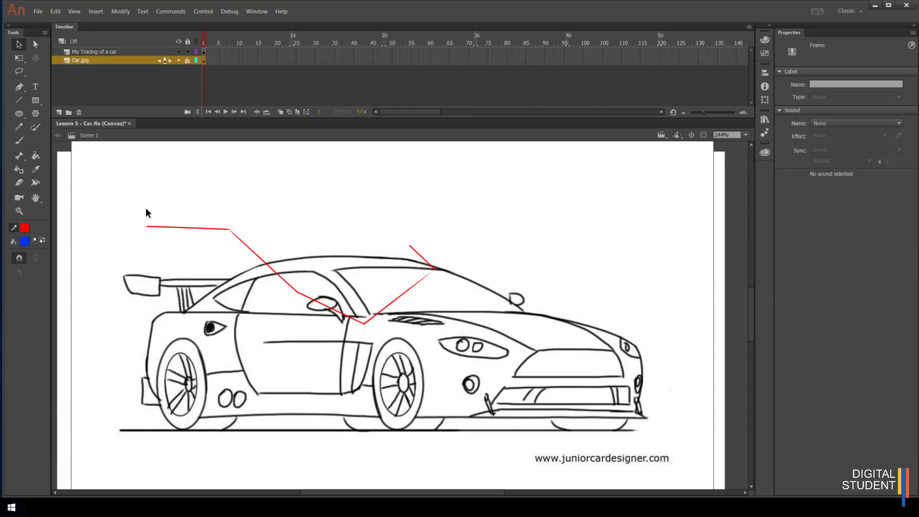
pyautogui.click(173, 226)
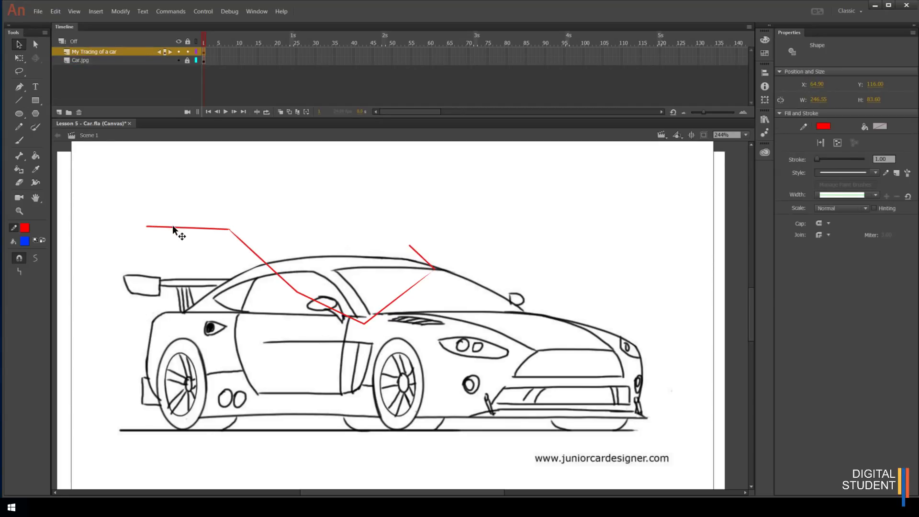
pyautogui.press('Delete')
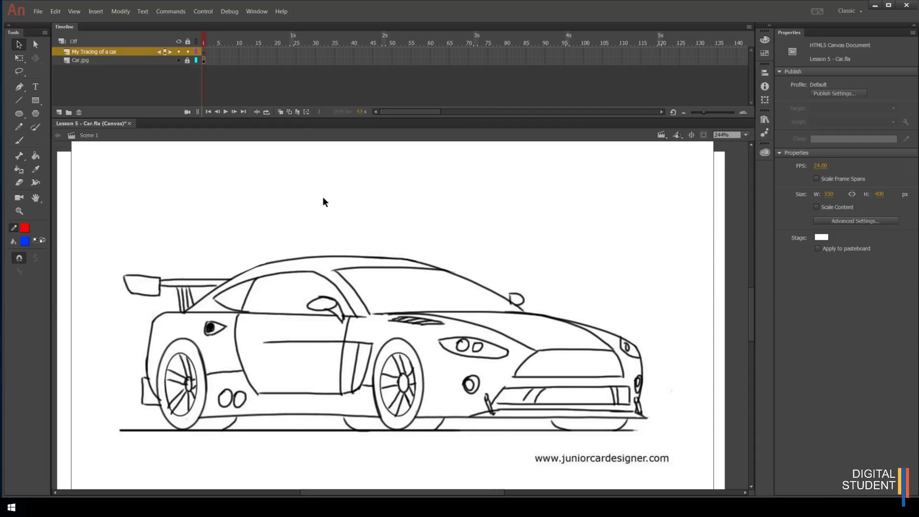
# Step: Trace the car's upper outline with straight Pen tool segments, from the rear deck over the roof and windscreen to the front headlight
pyautogui.click(20, 88)
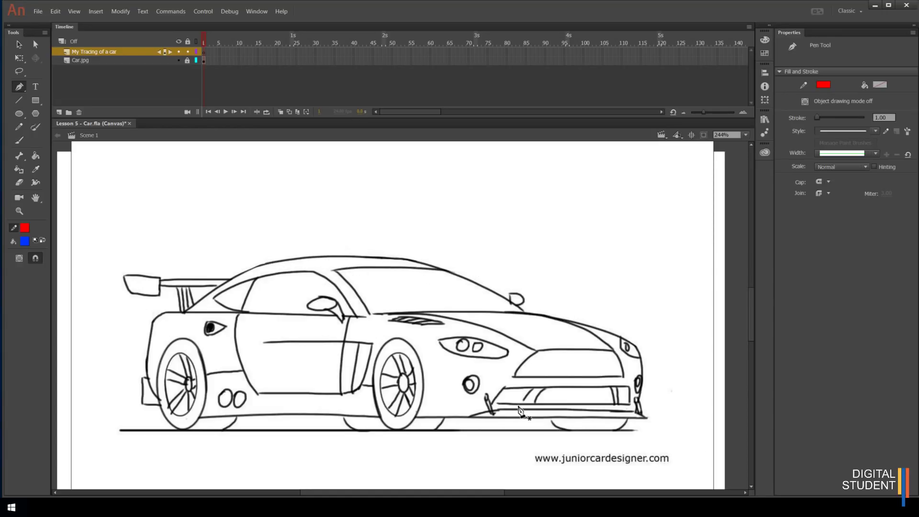
pyautogui.click(36, 154)
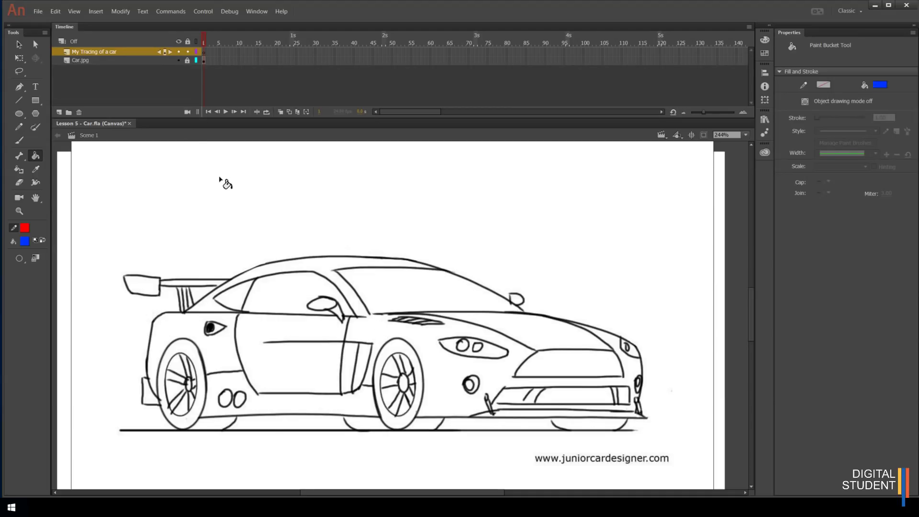
pyautogui.click(19, 89)
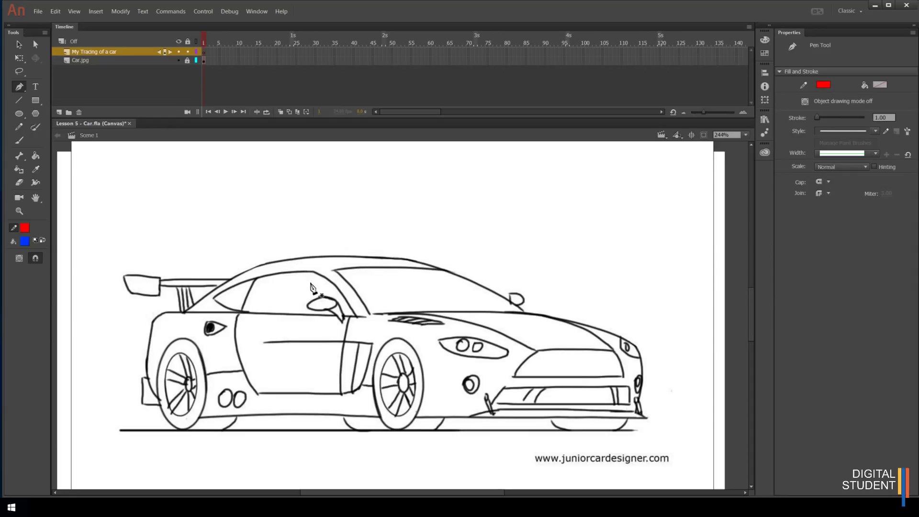
pyautogui.click(165, 313)
pyautogui.click(184, 312)
pyautogui.click(267, 263)
pyautogui.click(414, 261)
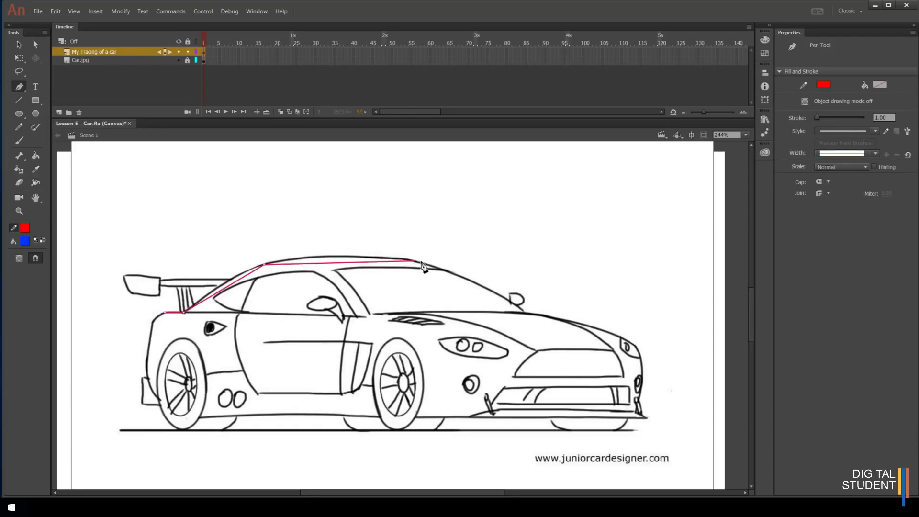
pyautogui.click(523, 311)
pyautogui.click(634, 345)
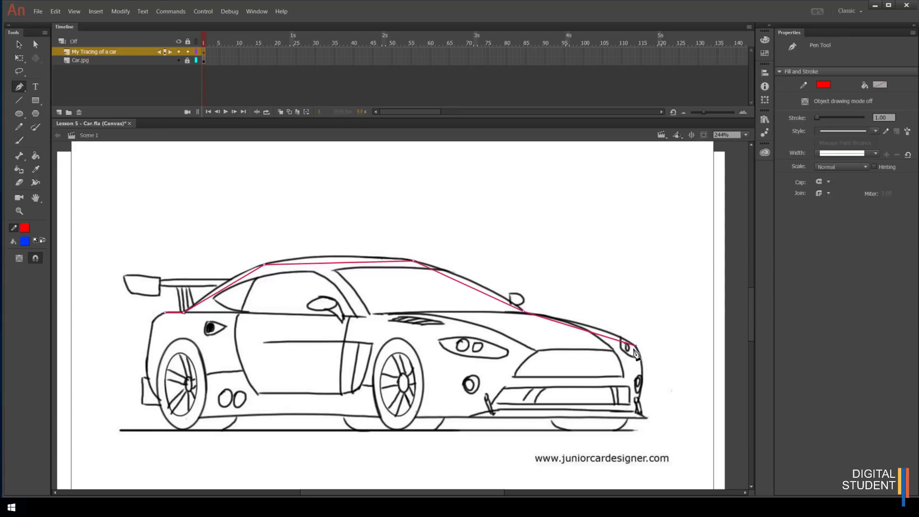
# Step: Continue the outline down the front bumper and along the underside to the rear wheel, with a peak at the front wheel's top
pyautogui.click(636, 411)
pyautogui.click(646, 418)
pyautogui.click(415, 416)
pyautogui.click(395, 338)
pyautogui.click(380, 416)
pyautogui.click(199, 416)
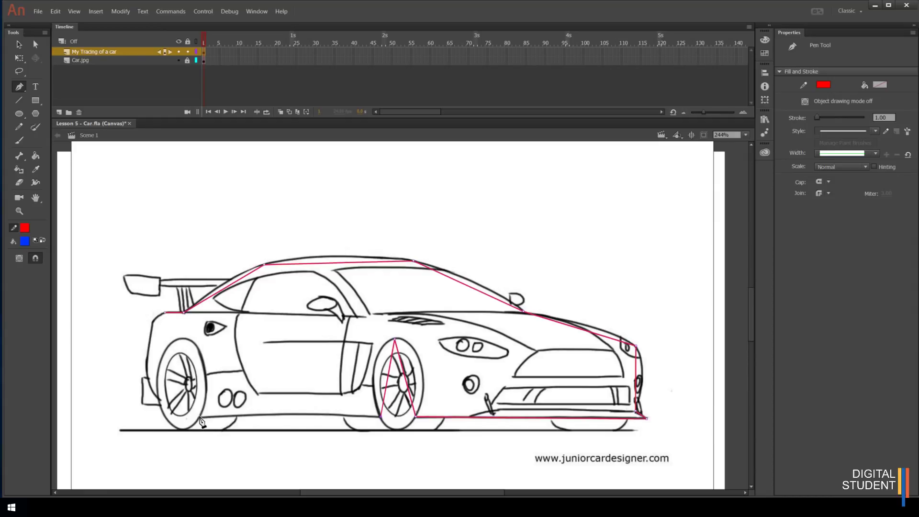
# Step: Add a peak at the rear wheel's top, trace the rear bumper upward, and close the outline at its starting point
pyautogui.click(184, 339)
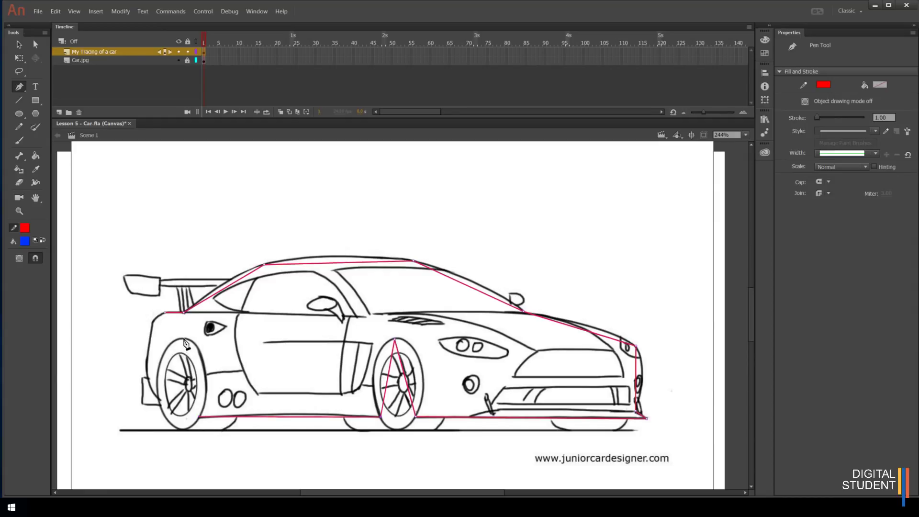
pyautogui.click(159, 398)
pyautogui.click(147, 375)
pyautogui.click(151, 321)
pyautogui.click(164, 312)
# Step: Convert the rear roof anchor to a curve point and adjust its handles so the outline follows the roofline
pyautogui.click(21, 88)
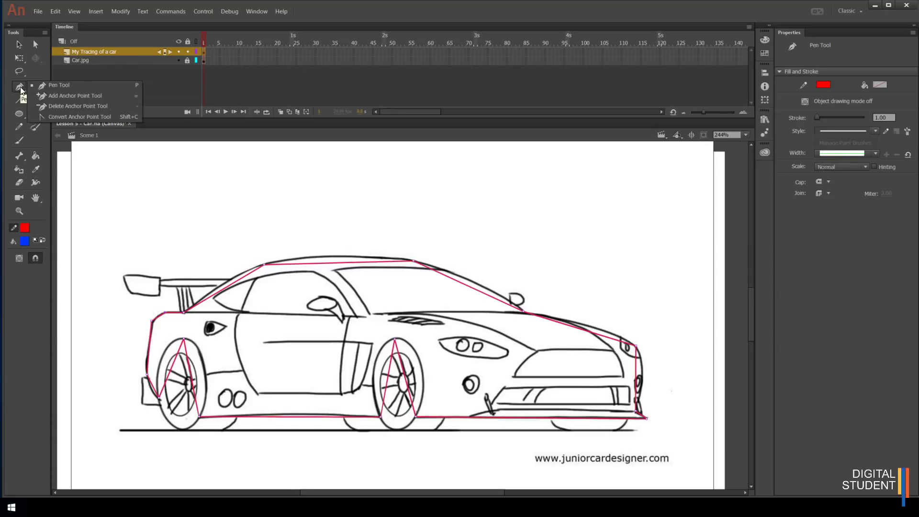
pyautogui.click(56, 116)
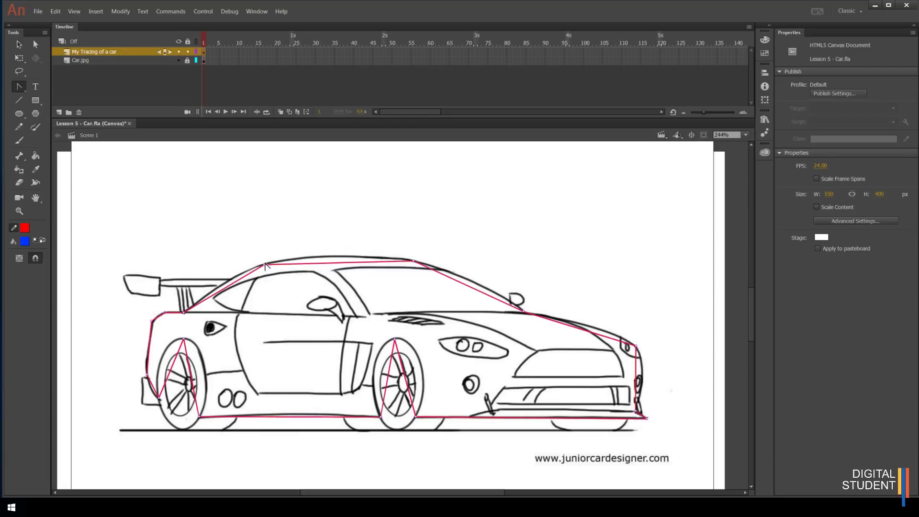
pyautogui.moveTo(265, 266); pyautogui.dragTo(262, 282)
pyautogui.moveTo(258, 276); pyautogui.dragTo(248, 265)
pyautogui.moveTo(248, 265); pyautogui.dragTo(247, 263)
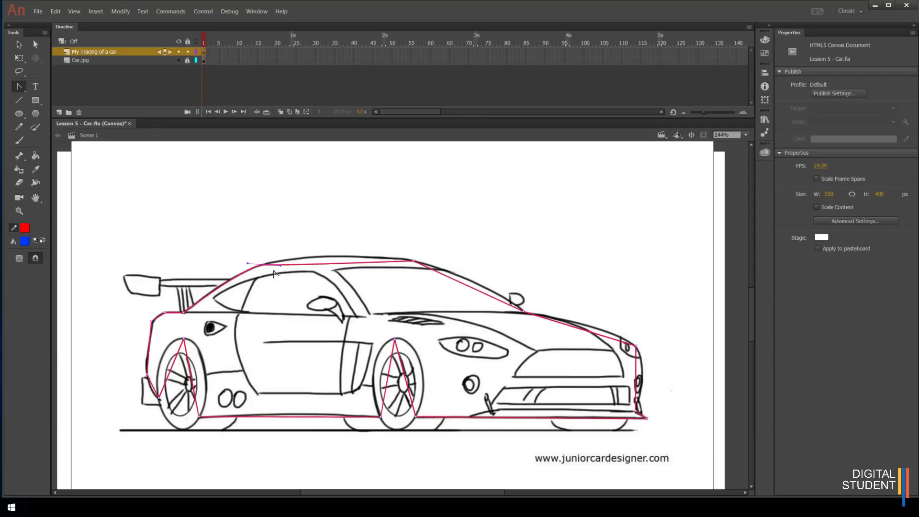
pyautogui.moveTo(280, 264); pyautogui.dragTo(326, 250)
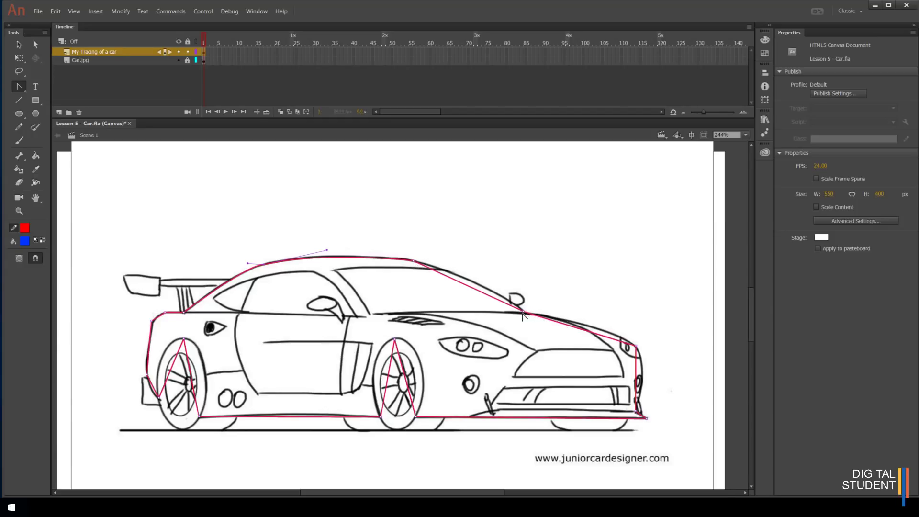
# Step: Curve the windscreen, bonnet and front bumper segments to the reference by pulling handles from the windscreen-base and lower bumper anchors
pyautogui.moveTo(523, 314); pyautogui.dragTo(483, 283)
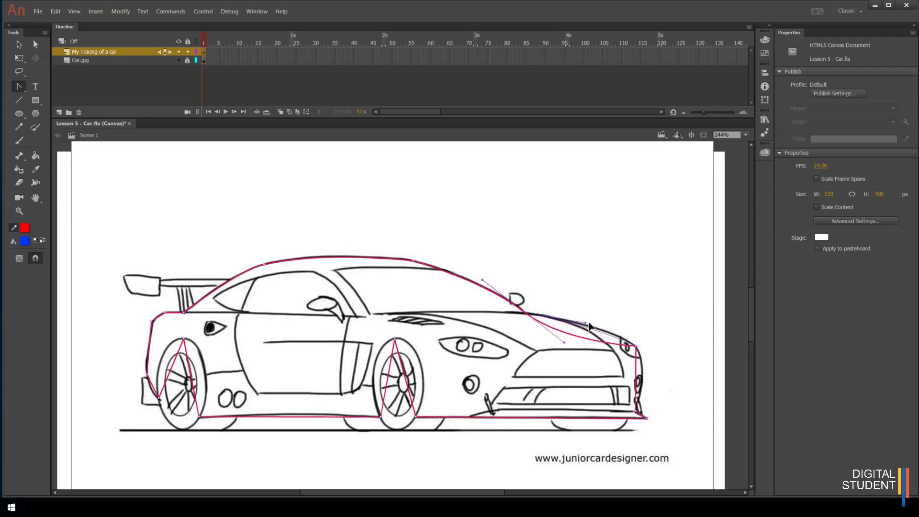
pyautogui.moveTo(597, 325); pyautogui.dragTo(596, 324)
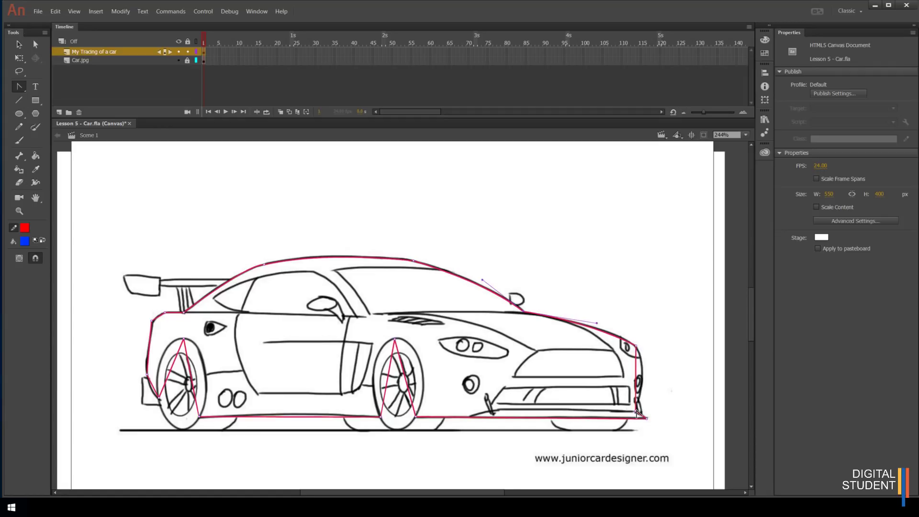
pyautogui.moveTo(636, 413); pyautogui.dragTo(648, 384)
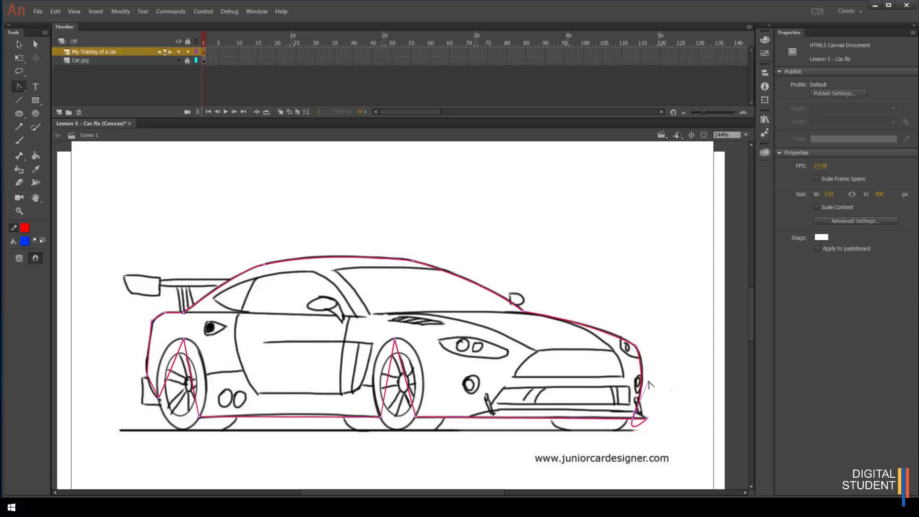
pyautogui.click(633, 419)
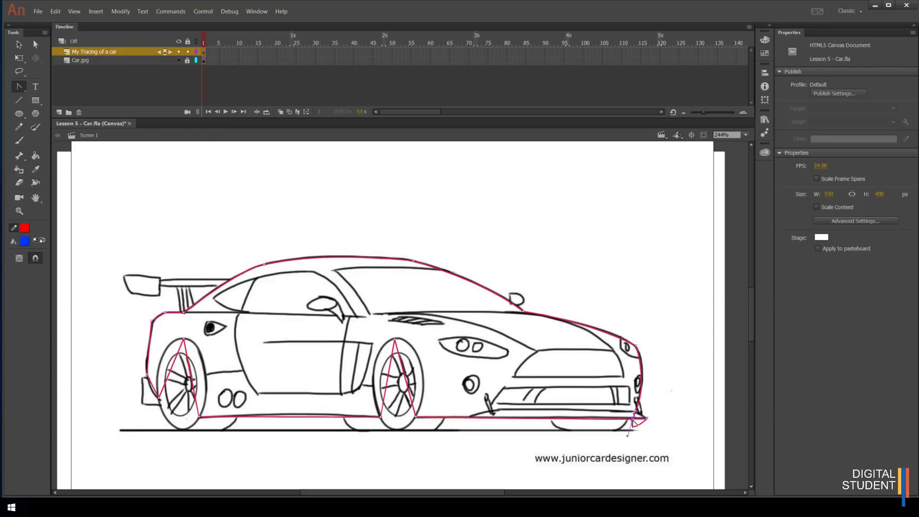
pyautogui.click(633, 422)
# Step: Shorten the lower handle of the front bumper's bottom anchor to remove the loop below the outline's front corner
pyautogui.click(19, 210)
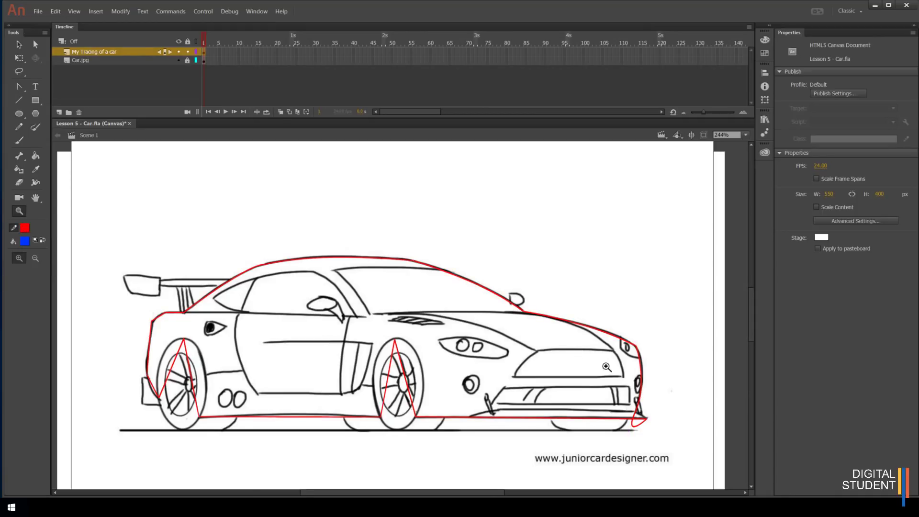
pyautogui.moveTo(616, 402); pyautogui.dragTo(669, 457)
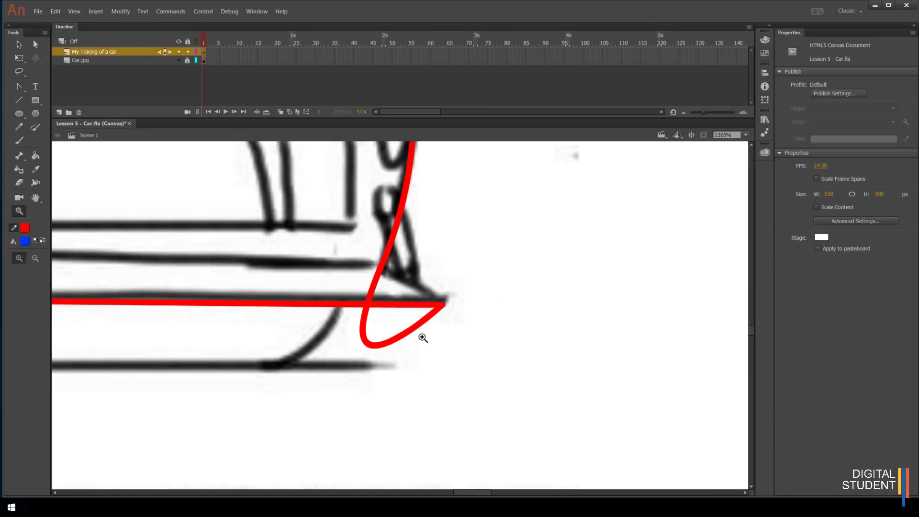
pyautogui.click(18, 86)
pyautogui.click(368, 294)
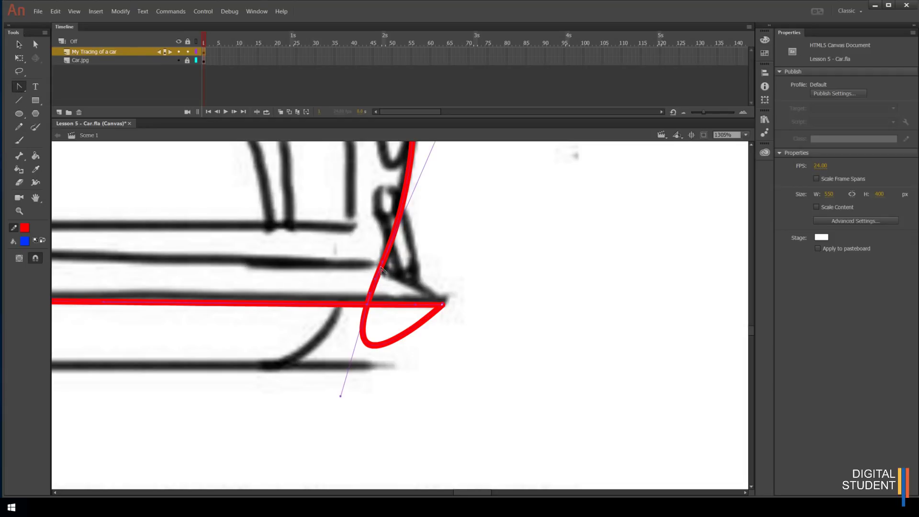
pyautogui.moveTo(341, 398); pyautogui.dragTo(369, 305)
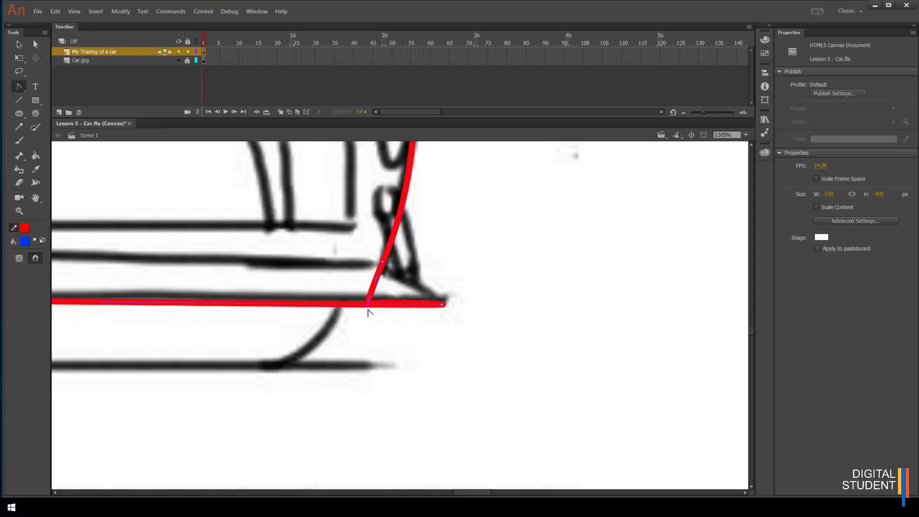
pyautogui.click(385, 267)
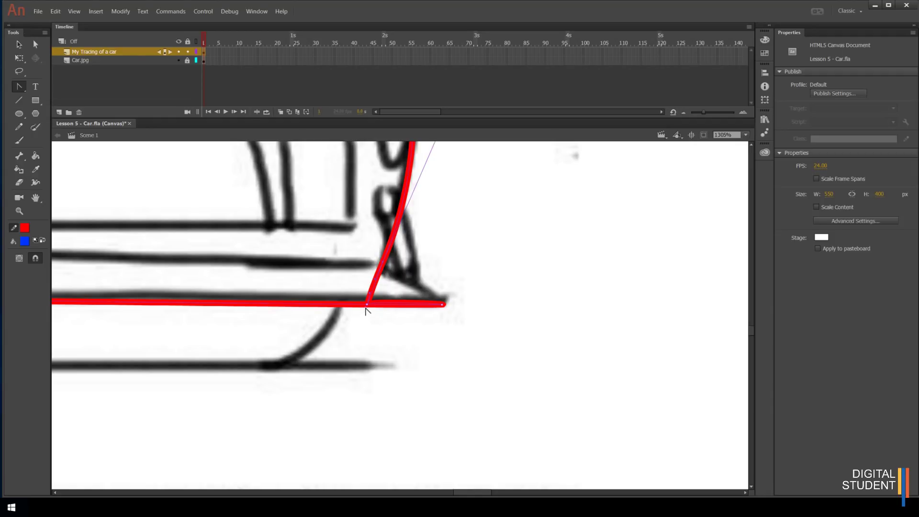
pyautogui.moveTo(366, 306)
pyautogui.mouseDown()
pyautogui.moveTo(389, 281)
pyautogui.moveTo(369, 304)
pyautogui.mouseUp()
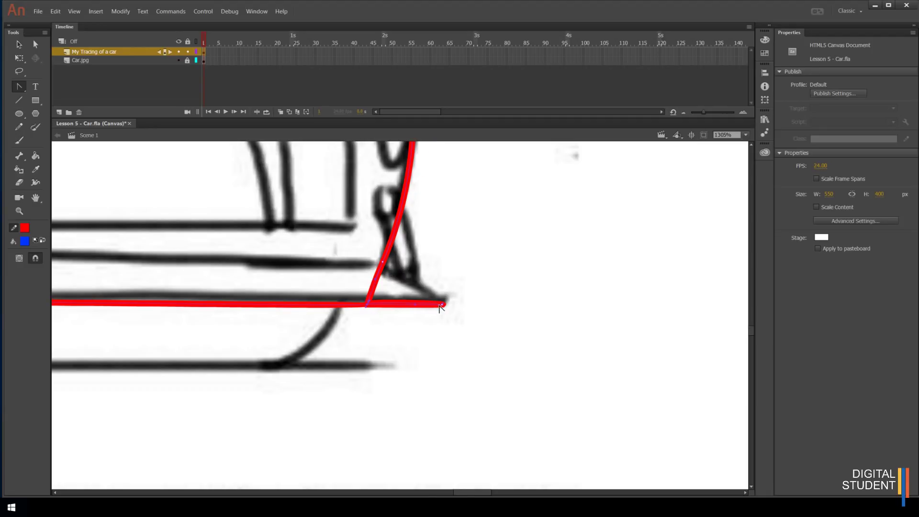
# Step: Delete the surplus anchor point at the far end of the outline's bottom line beneath the front bumper
pyautogui.click(24, 88)
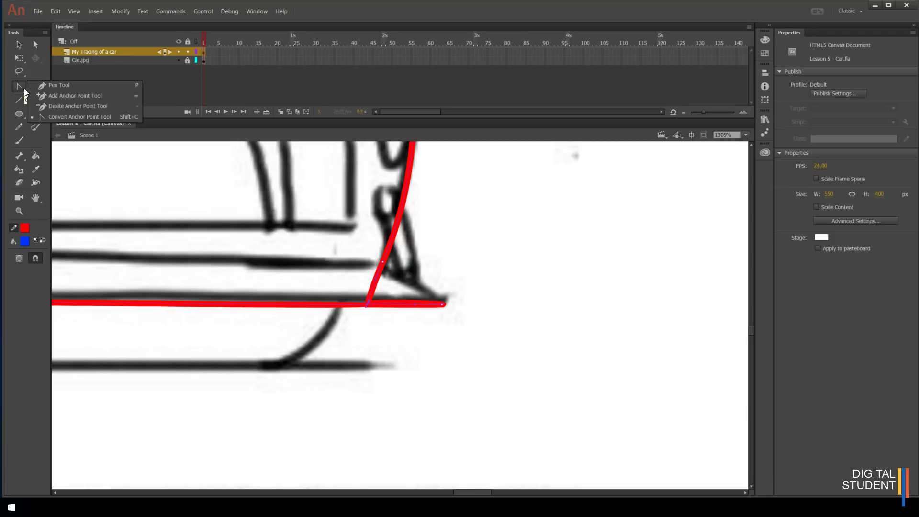
pyautogui.click(55, 106)
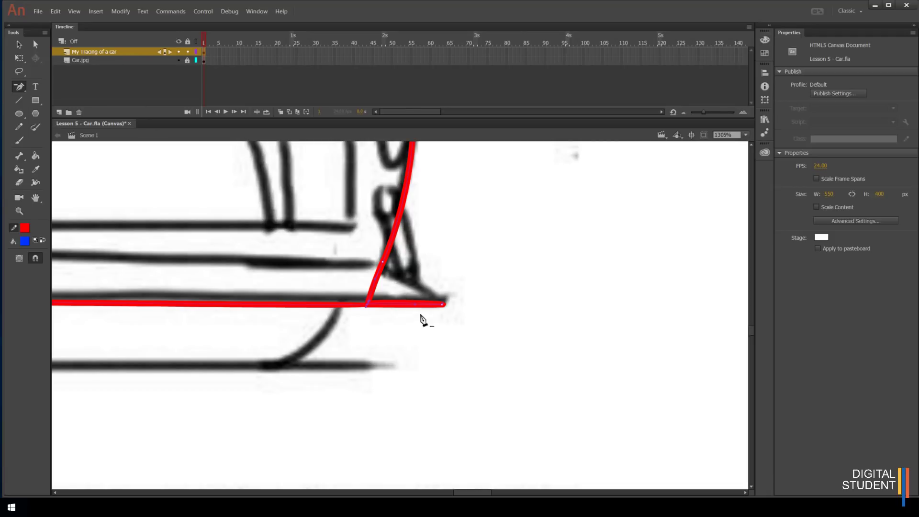
pyautogui.click(442, 304)
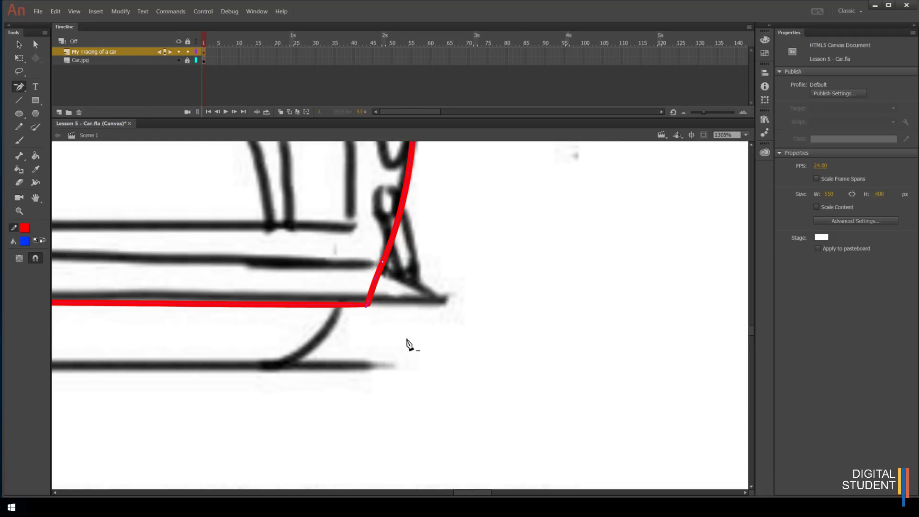
pyautogui.click(374, 285)
# Step: Reset the lower bumper anchor to a corner and draw the front splitter as two Pen lines meeting at its tip
pyautogui.click(22, 90)
pyautogui.click(45, 86)
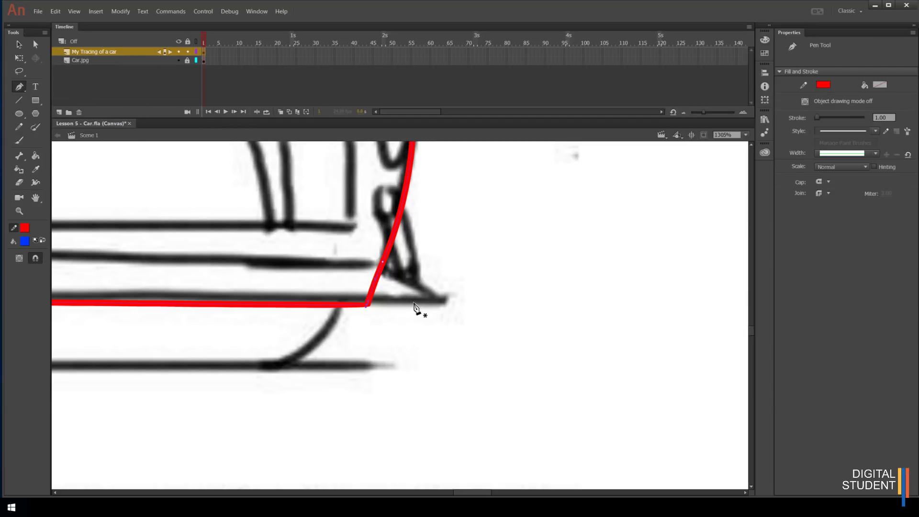
pyautogui.click(383, 262)
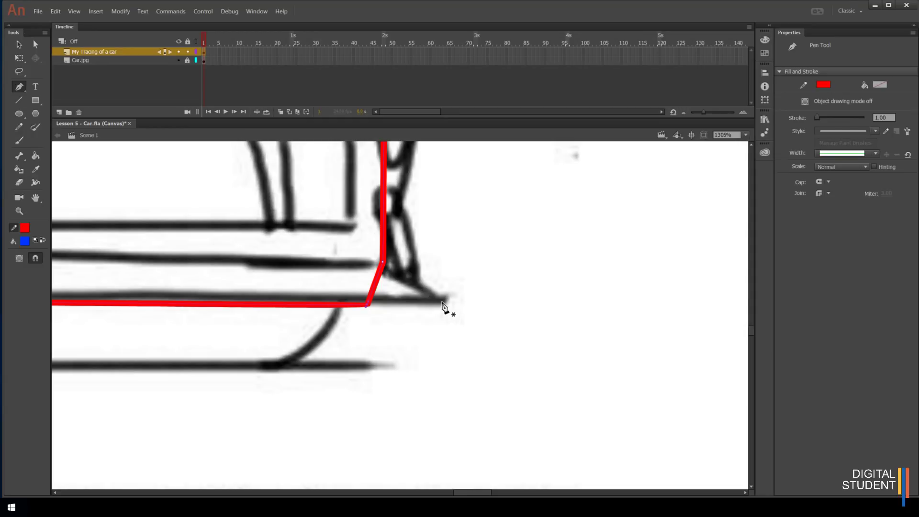
pyautogui.click(383, 263)
pyautogui.click(442, 301)
pyautogui.press('Escape')
pyautogui.click(368, 304)
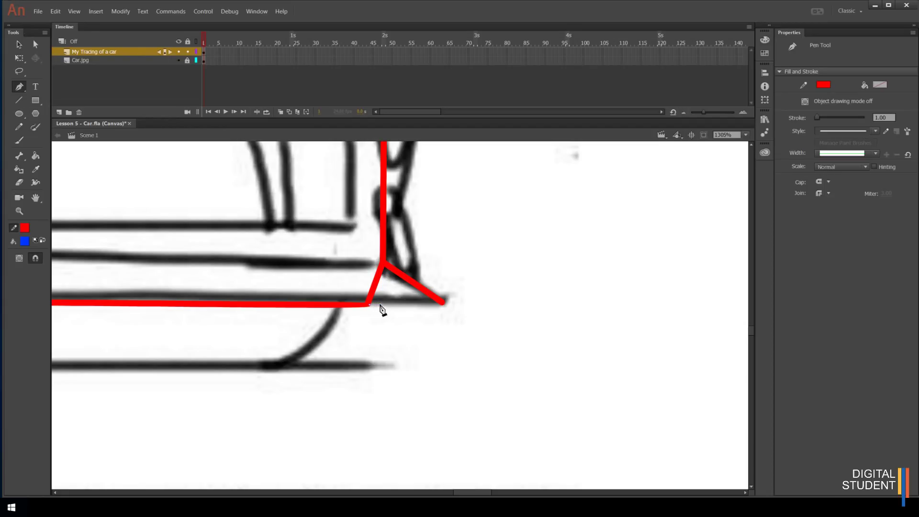
pyautogui.click(442, 302)
# Step: Convert the anchor at the bonnet's front end to a curve point so the bonnet and front bumper follow the reference
pyautogui.click(745, 135)
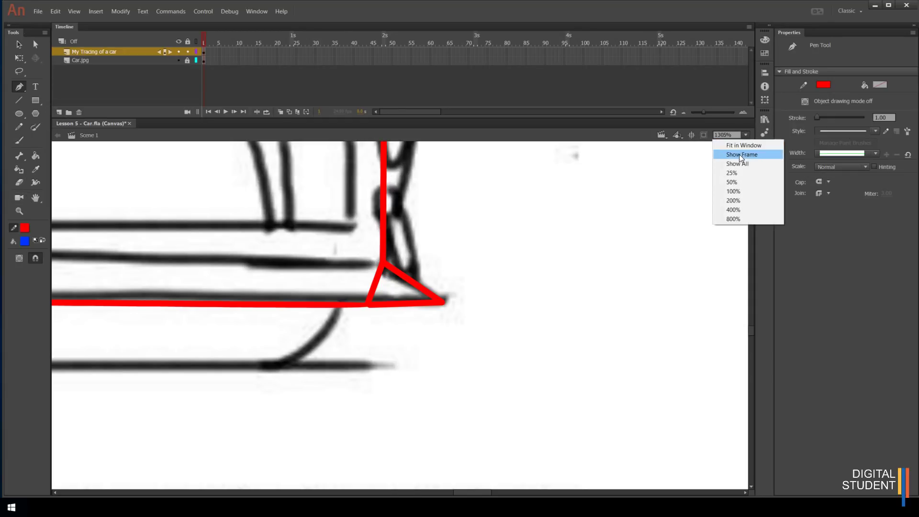
pyautogui.click(738, 145)
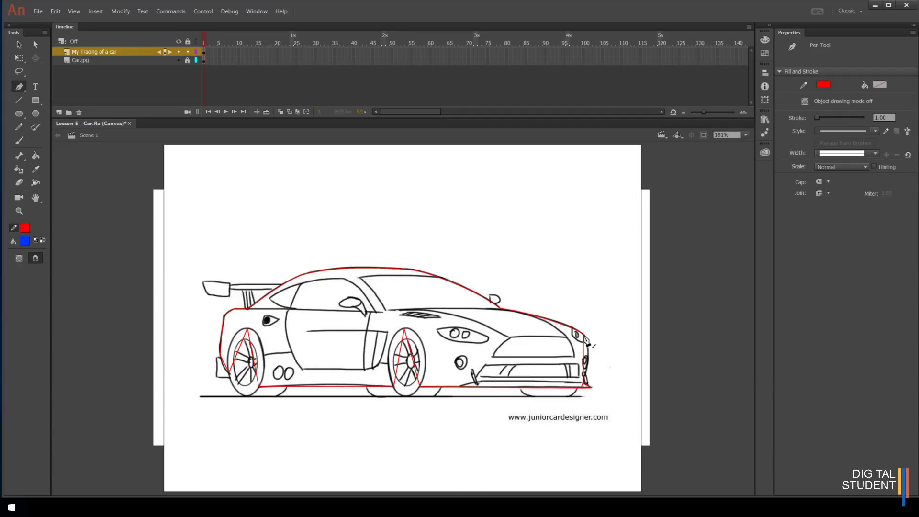
pyautogui.click(20, 211)
pyautogui.moveTo(470, 263); pyautogui.dragTo(630, 429)
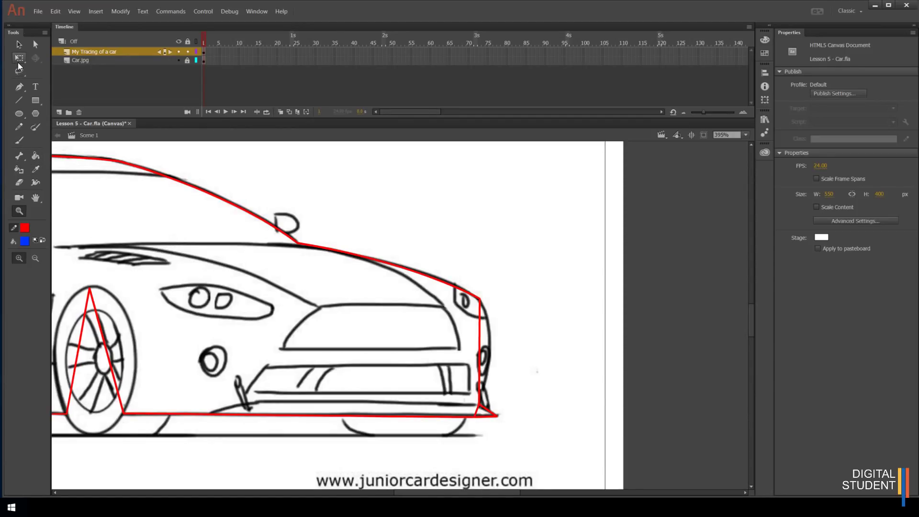
pyautogui.click(19, 88)
pyautogui.moveTo(20, 89); pyautogui.dragTo(53, 116)
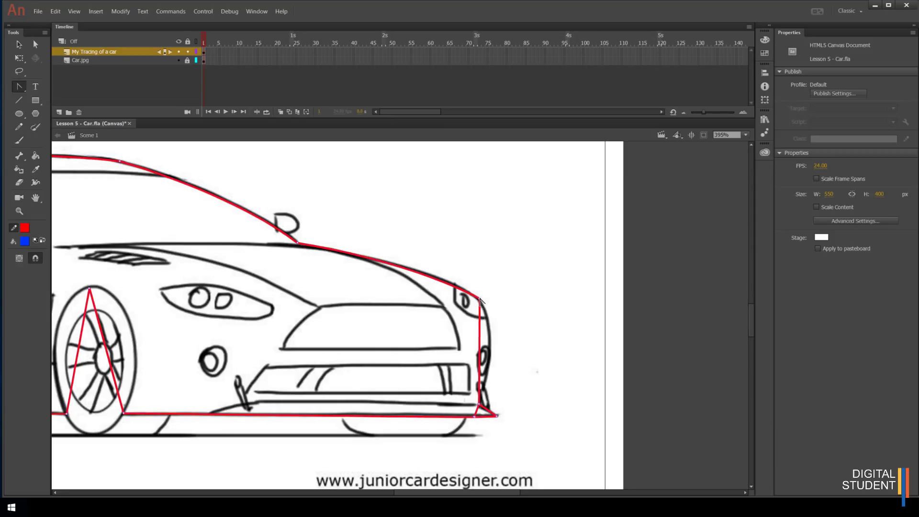
pyautogui.moveTo(479, 299); pyautogui.dragTo(458, 279)
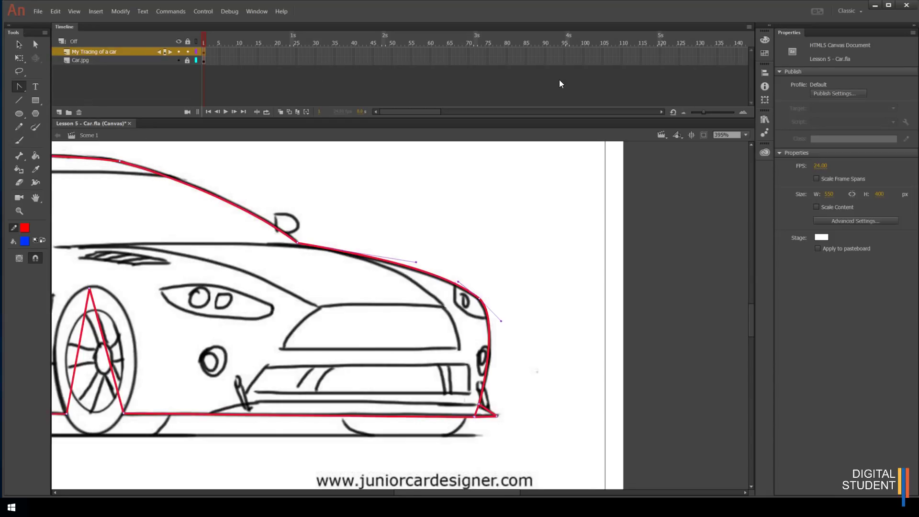
# Step: Test the closed outline by filling the car body with blue using the Paint Bucket, and undo the fill
pyautogui.click(746, 136)
pyautogui.click(742, 146)
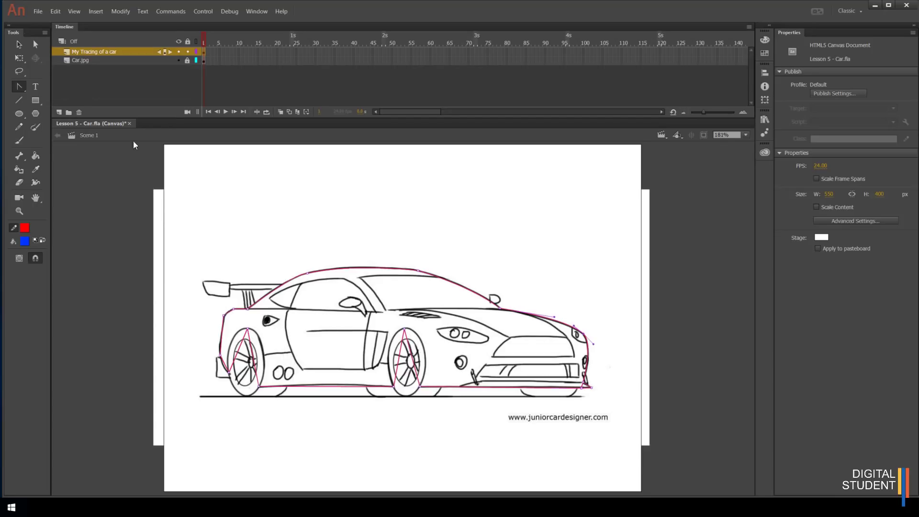
pyautogui.click(36, 156)
pyautogui.click(306, 320)
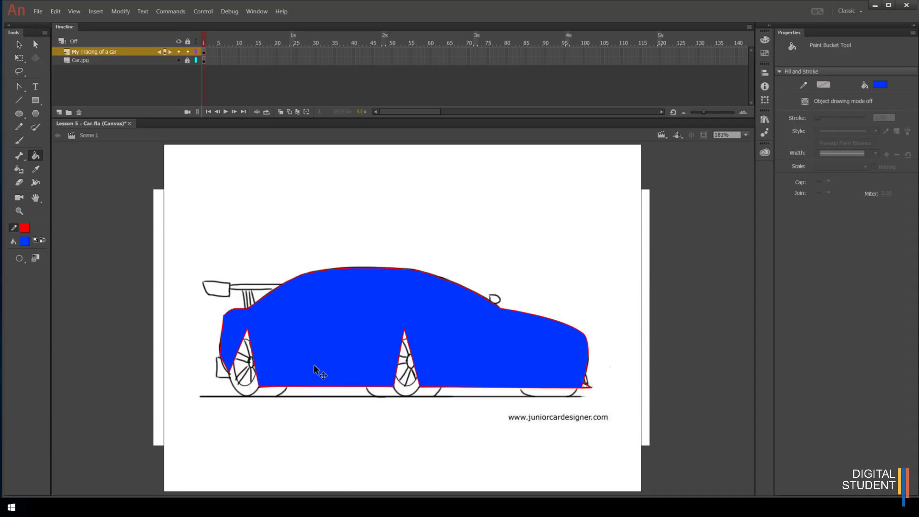
pyautogui.hotkey('ctrl', 'z')
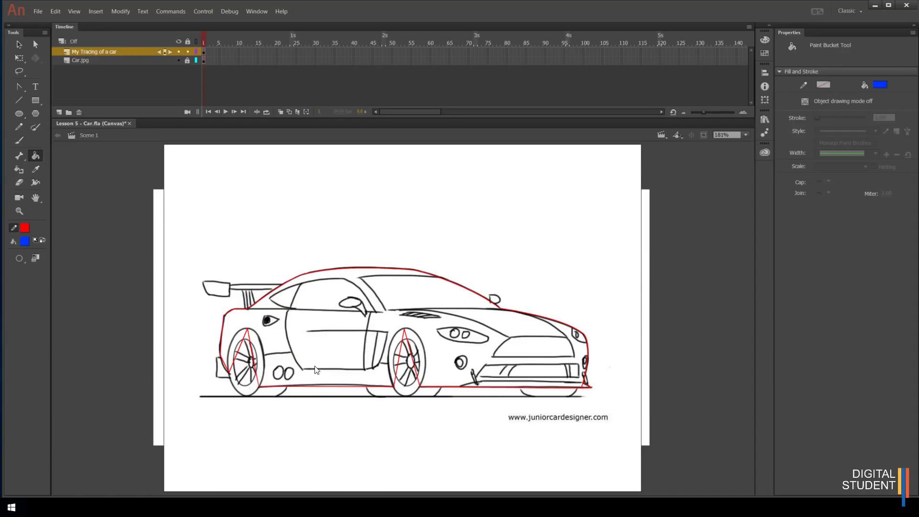
# Step: Export the drawing as a JPEG image named Lesson-5---Car in the Adobe Animate - Drawing folder, using the JPEG High preset
pyautogui.click(37, 13)
pyautogui.press('Down')
pyautogui.press('Down')
pyautogui.press('Down')
pyautogui.press('Down')
pyautogui.press('Down')
pyautogui.press('Down')
pyautogui.press('Down')
pyautogui.press('Down')
pyautogui.press('Down')
pyautogui.press('Down')
pyautogui.press('Down')
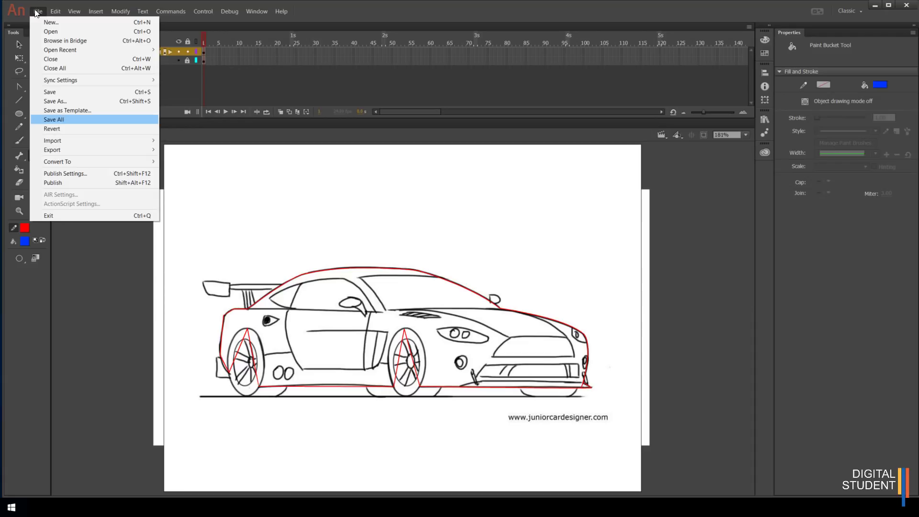
pyautogui.press('Down')
pyautogui.press('Down')
pyautogui.press('Down')
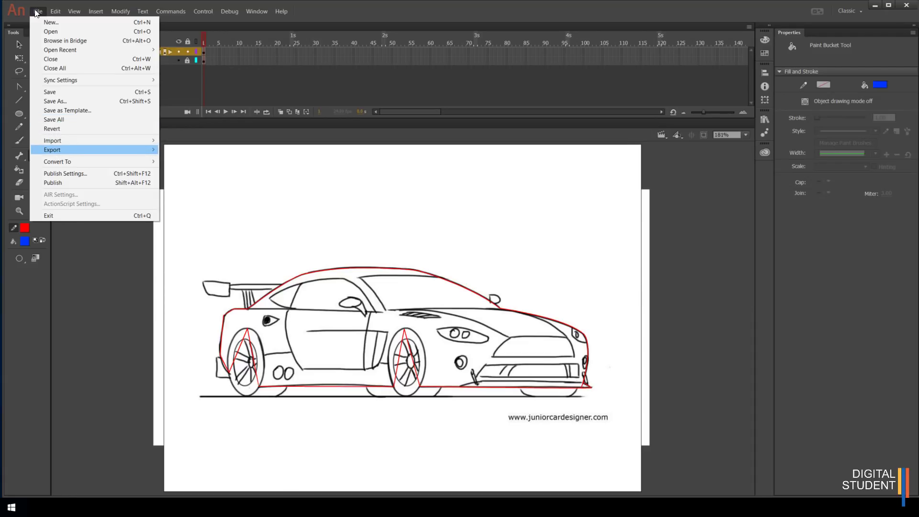
pyautogui.press('Right')
pyautogui.press('Return')
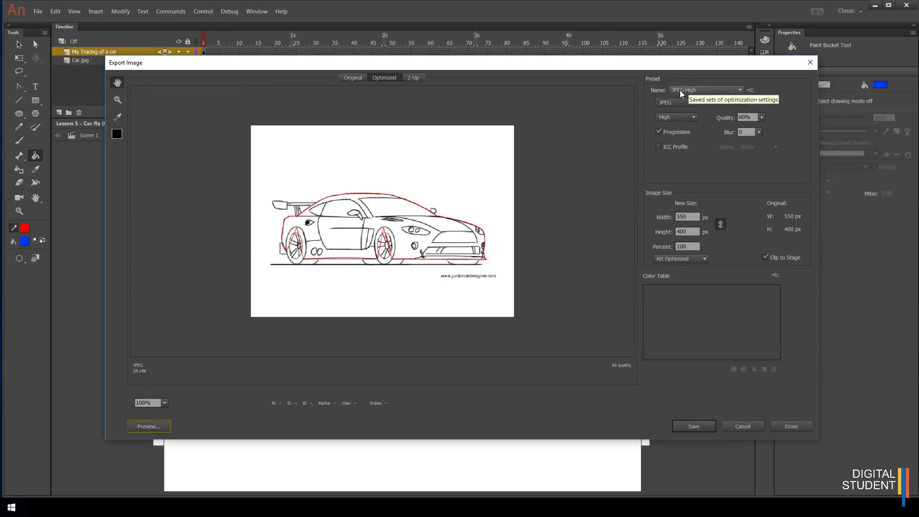
pyautogui.click(690, 426)
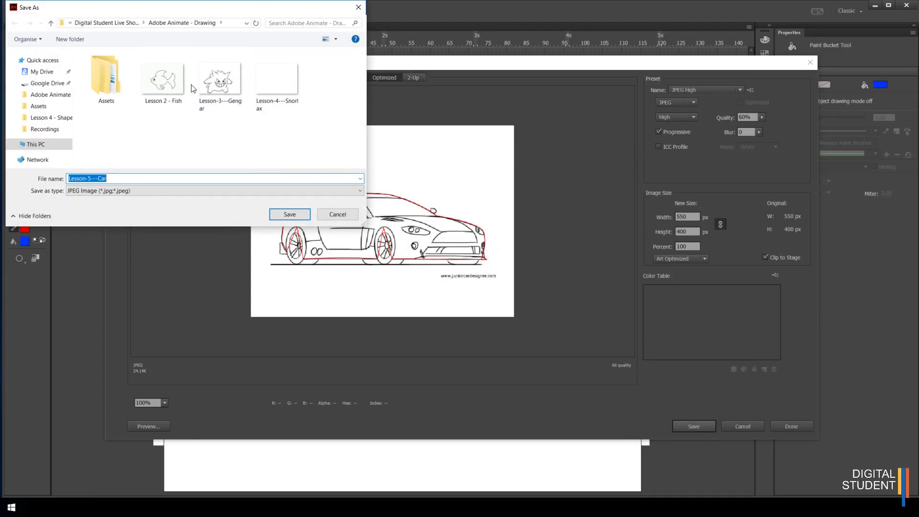
pyautogui.click(298, 215)
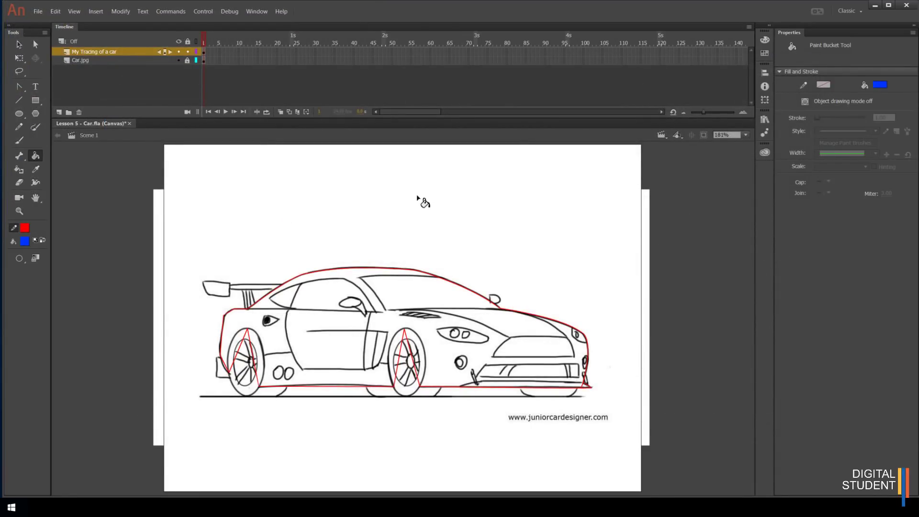
# Step: Switch to the Selection tool and hide the Car.jpg reference layer
pyautogui.click(19, 44)
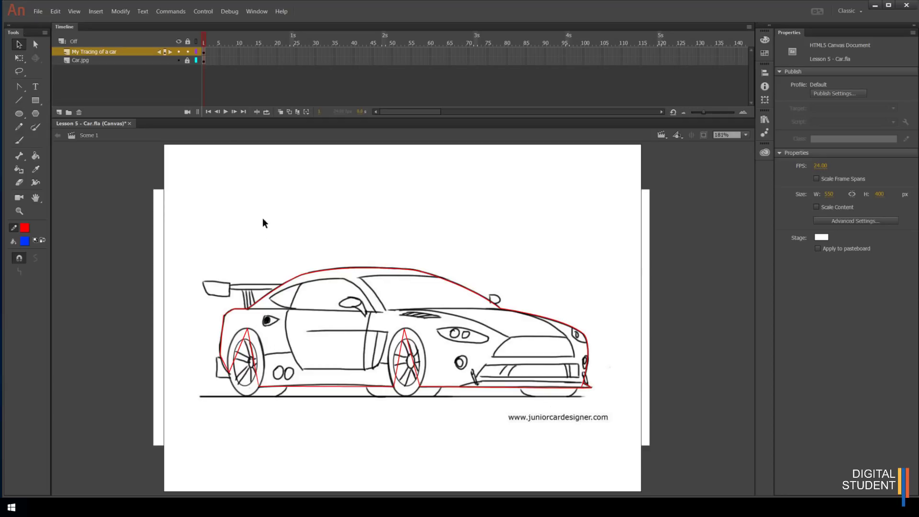
pyautogui.click(178, 60)
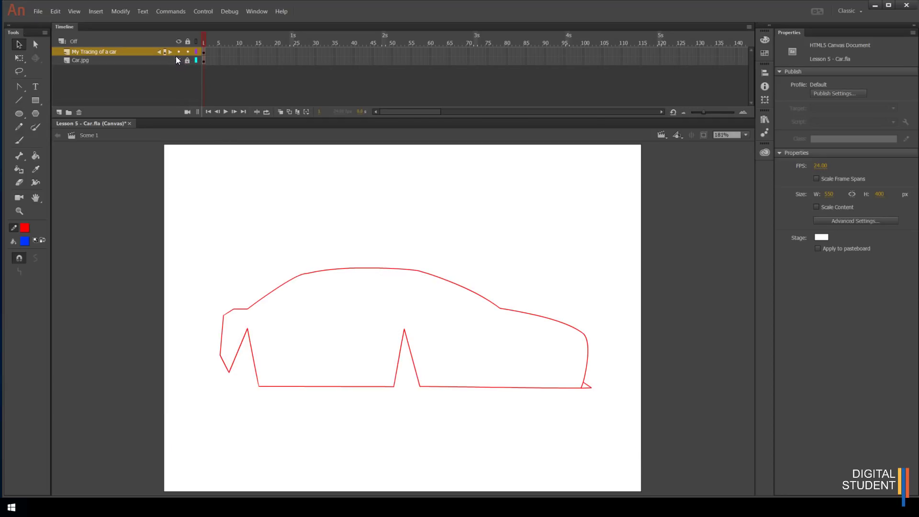